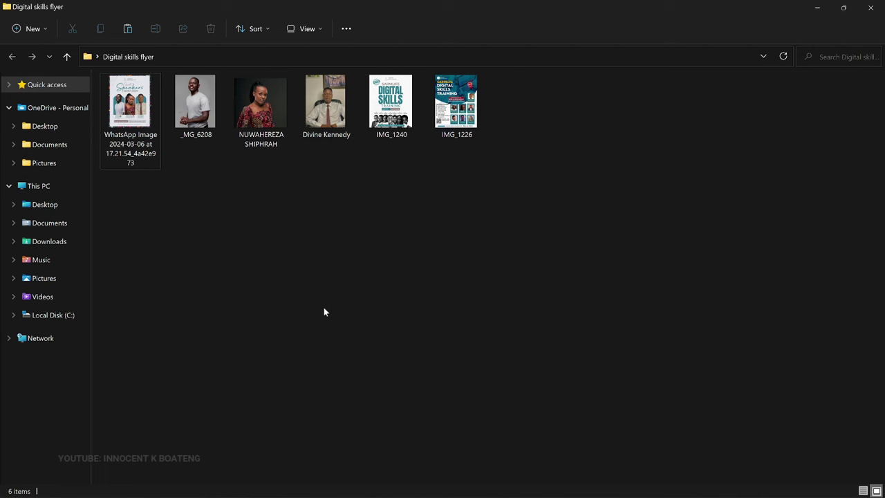
View the Guest Speakers SDST 2024 sample flyer in Photos, zooming in and back out
double_click(140, 93)
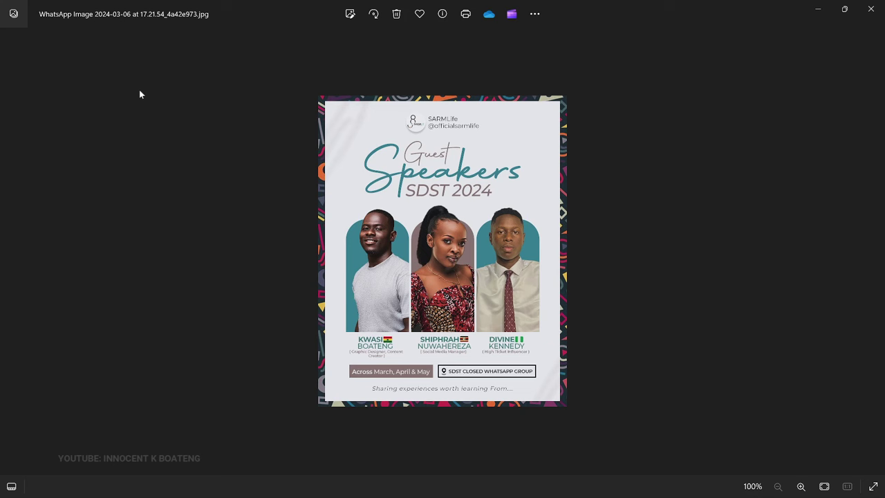
scroll(470, 282, up, 3)
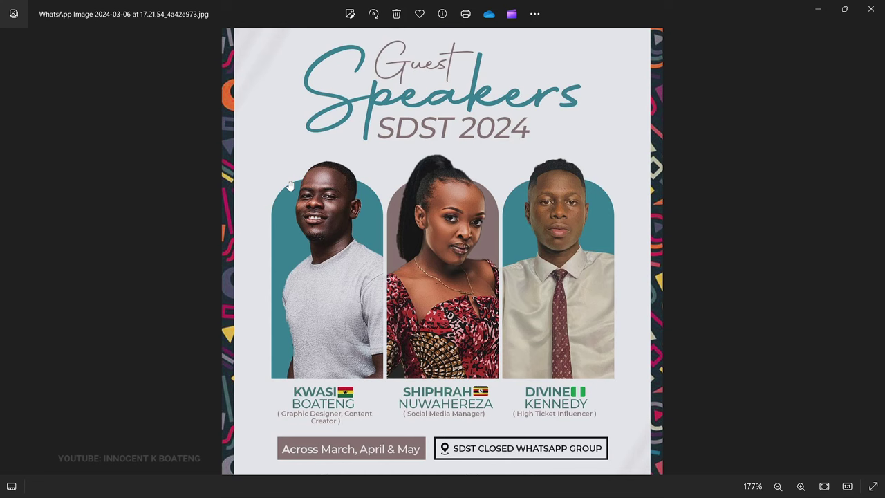
scroll(316, 263, down, 5)
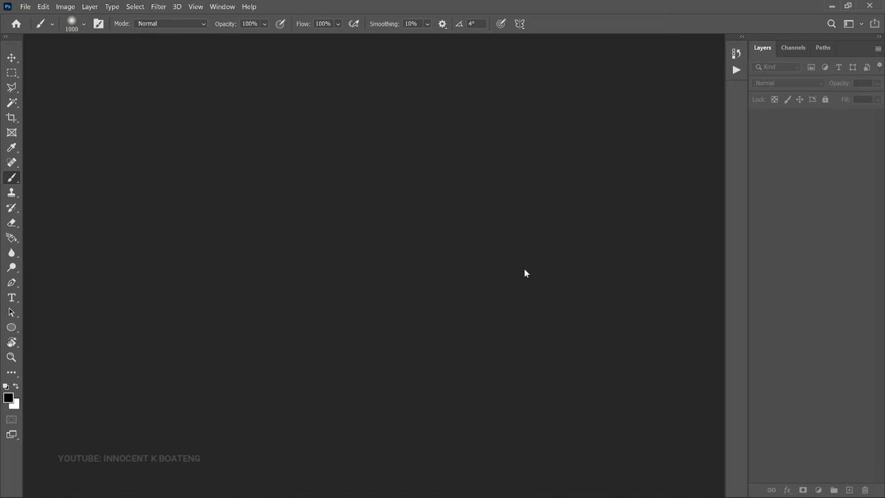
Create a blank A4 portrait document, 2480 x 3508 px at 300 ppi
key(ctrl+n)
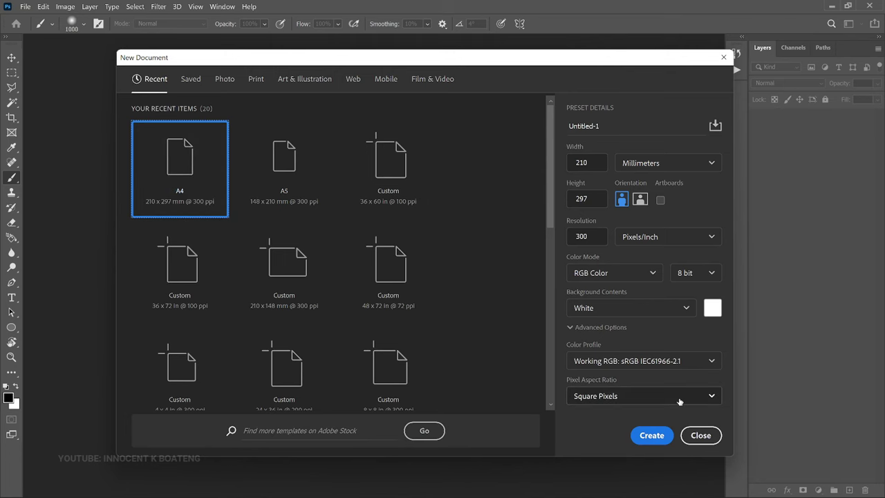
click(660, 442)
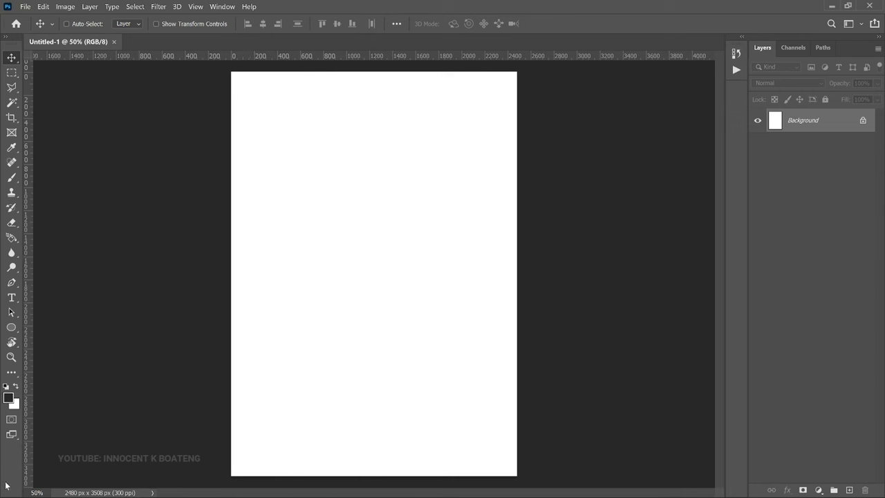
Pick the Rounded Rectangle Tool, test-draw a tall shape, then undo it
click(15, 329)
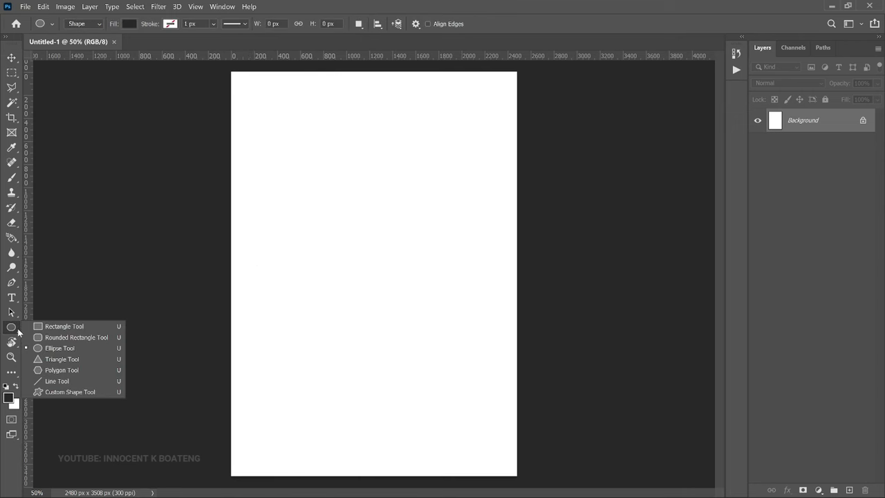
click(76, 337)
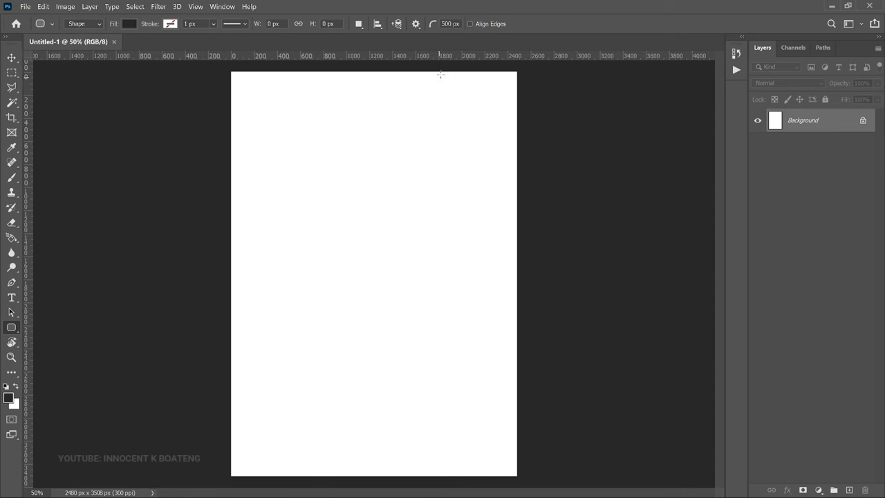
drag(311, 150, 451, 393)
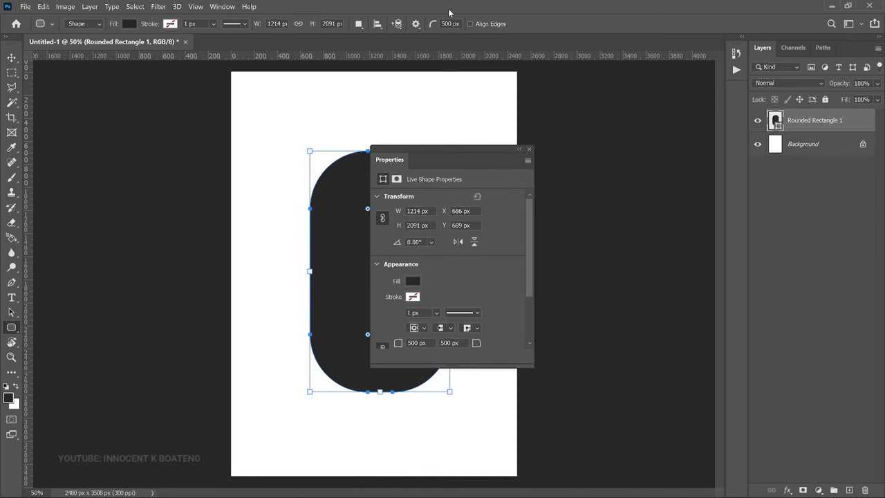
click(528, 149)
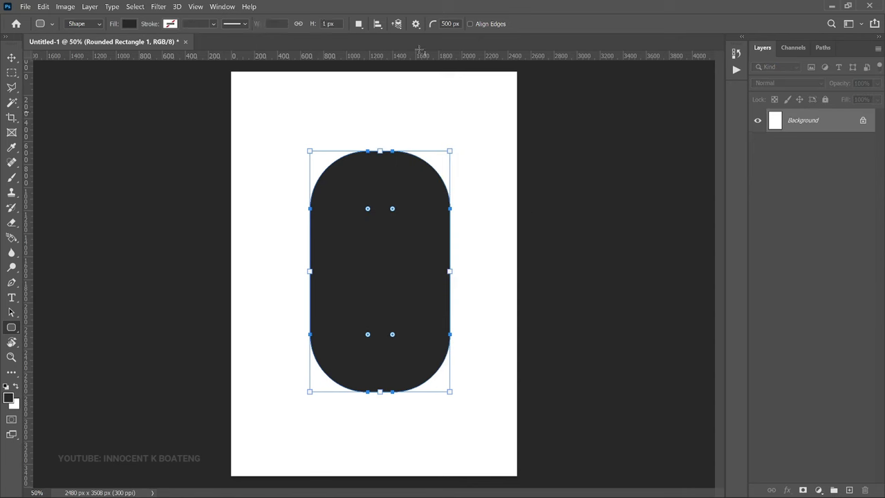
key(ctrl+z)
Try a 200 px corner radius, undo the test shape, and settle on 500 px
click(448, 23)
text(200)
drag(315, 160, 452, 361)
key(ctrl+z)
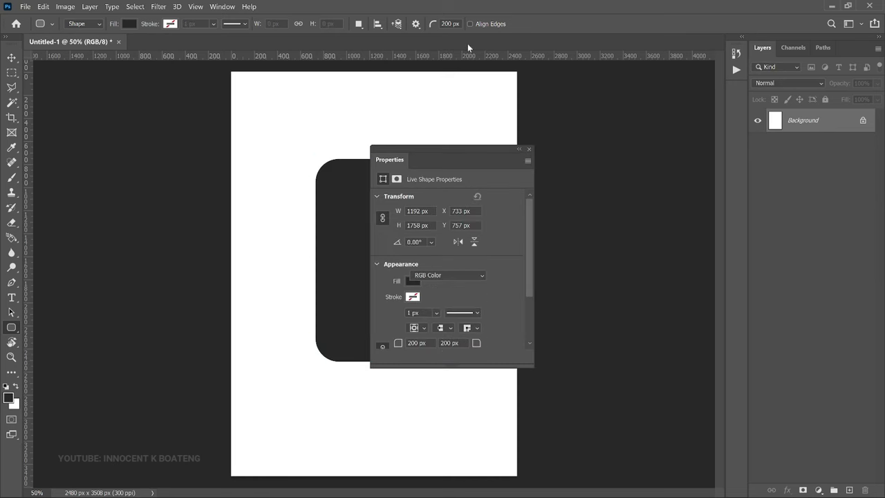
double_click(451, 23)
text(500)
key(Return)
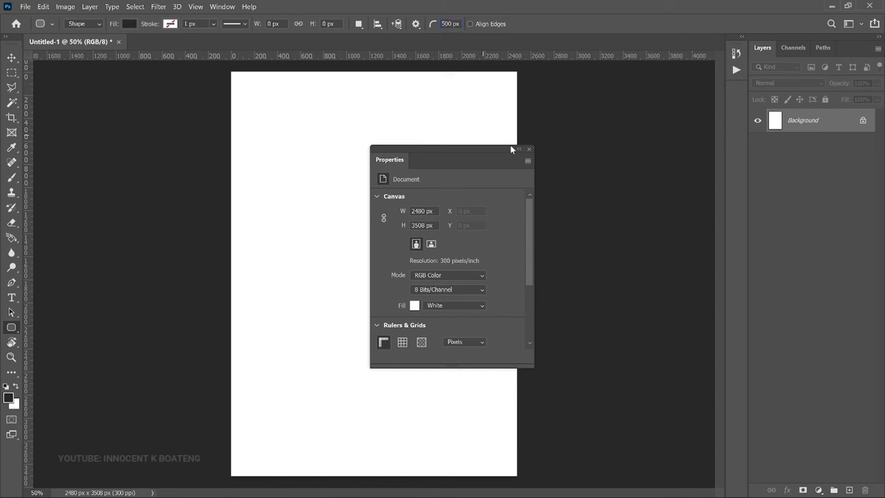
Draw a tall dark rounded rectangle, about 961 x 1875 px, with 400 px corners at page centre
click(529, 149)
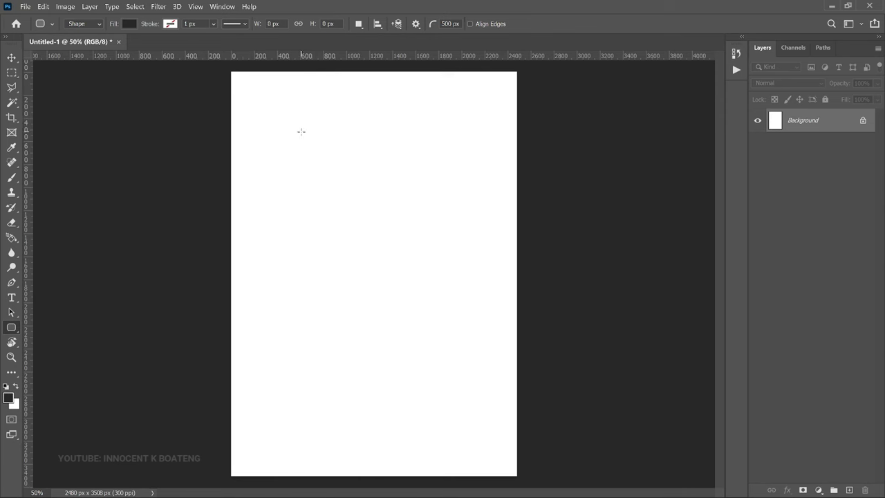
drag(296, 164, 406, 395)
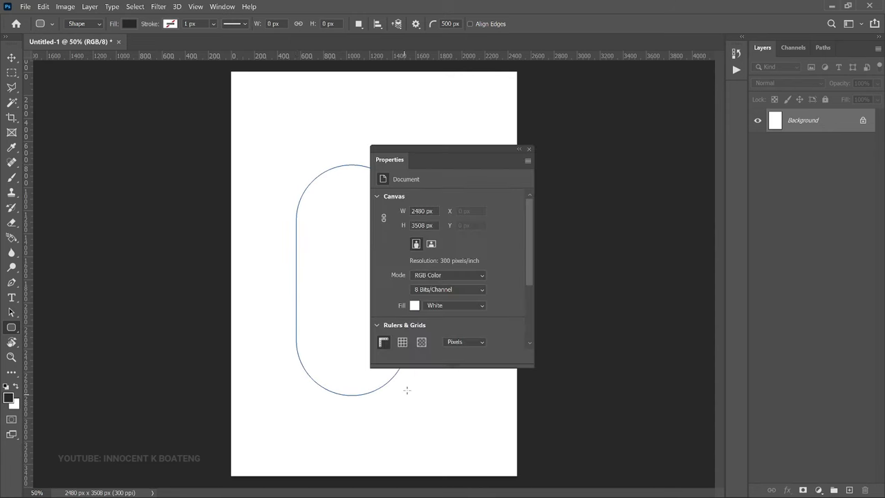
key(ctrl+z)
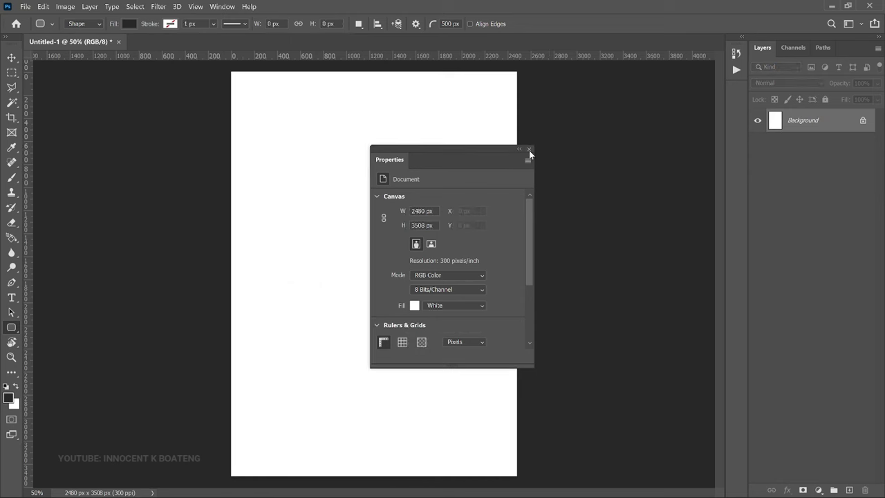
click(529, 150)
click(447, 23)
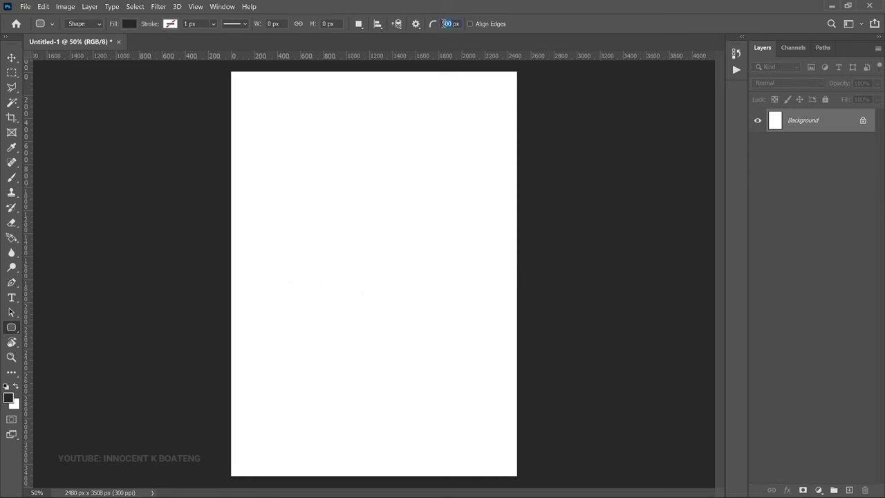
text(400)
drag(317, 162, 425, 379)
key(v)
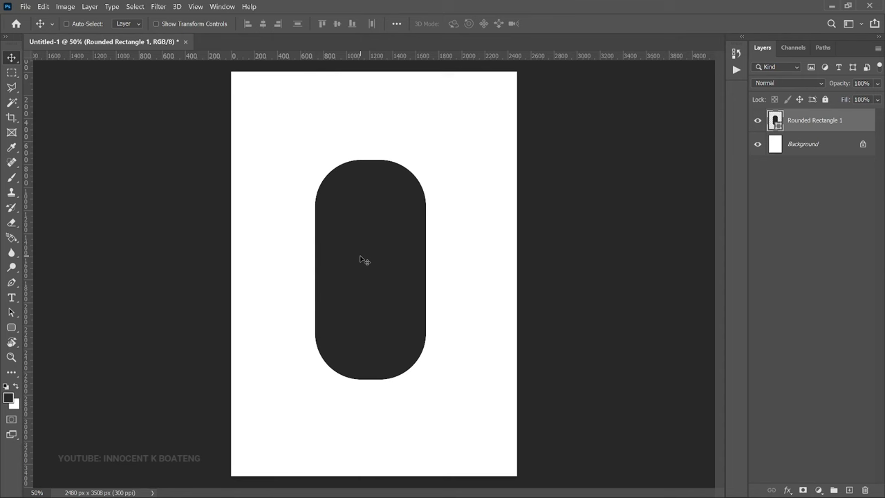
click(25, 7)
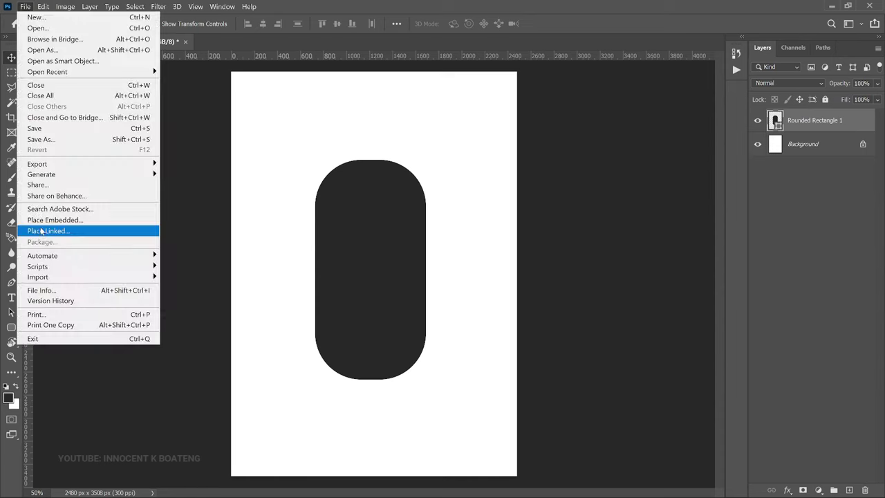
click(43, 220)
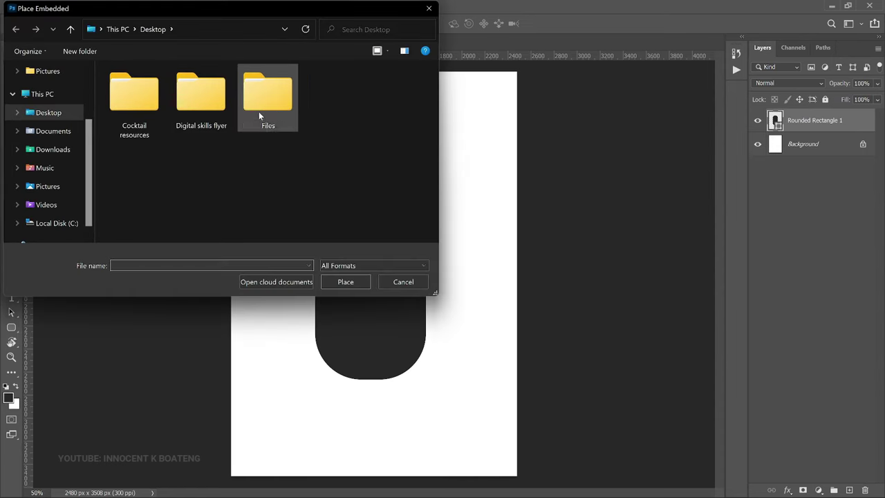
double_click(203, 102)
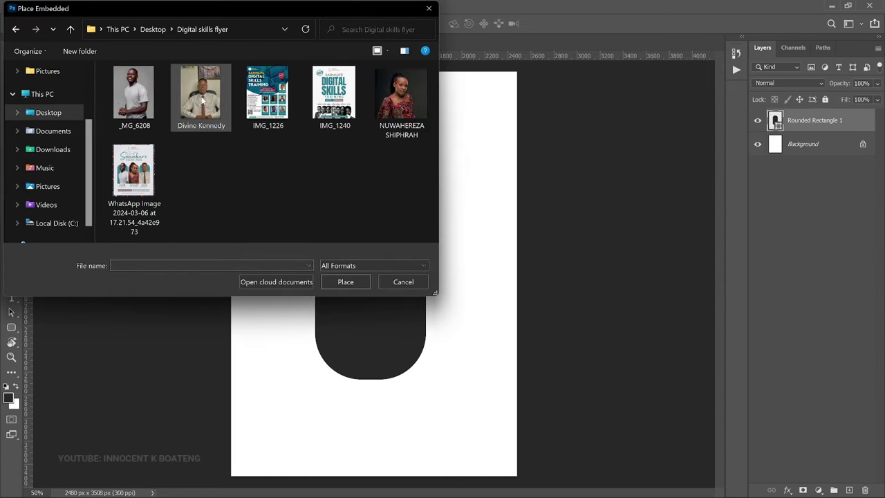
double_click(136, 125)
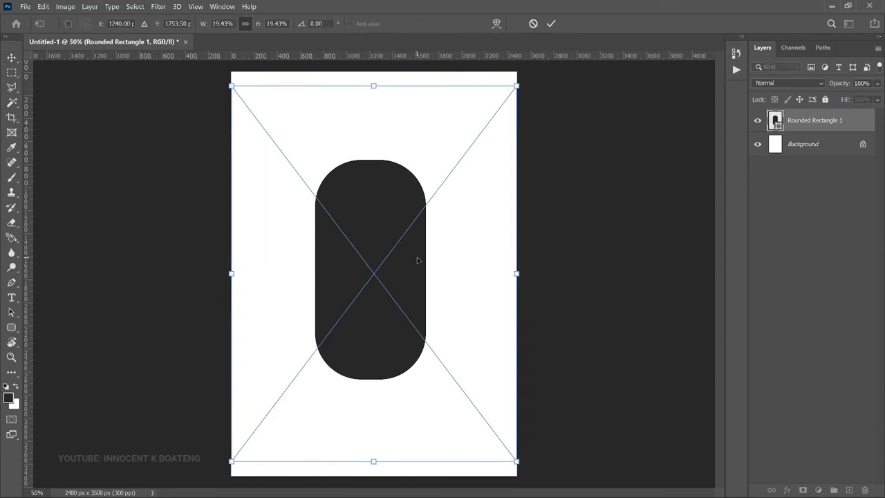
key(Return)
right_click(822, 128)
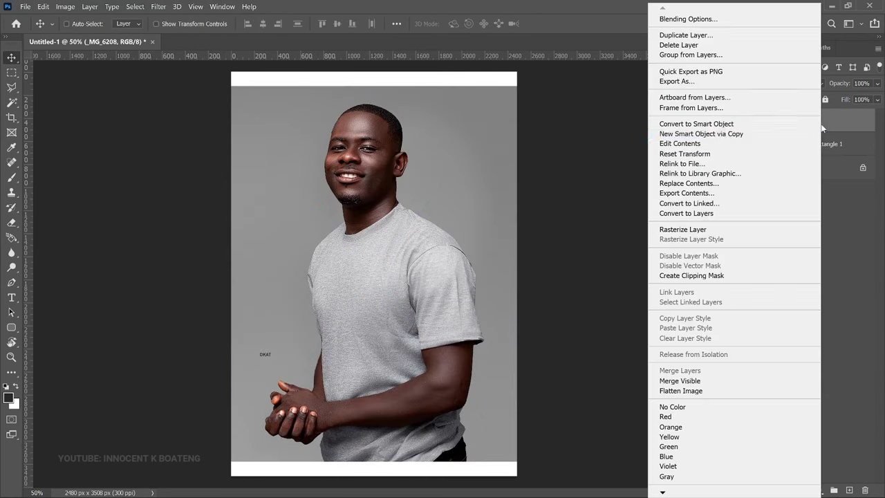
click(717, 274)
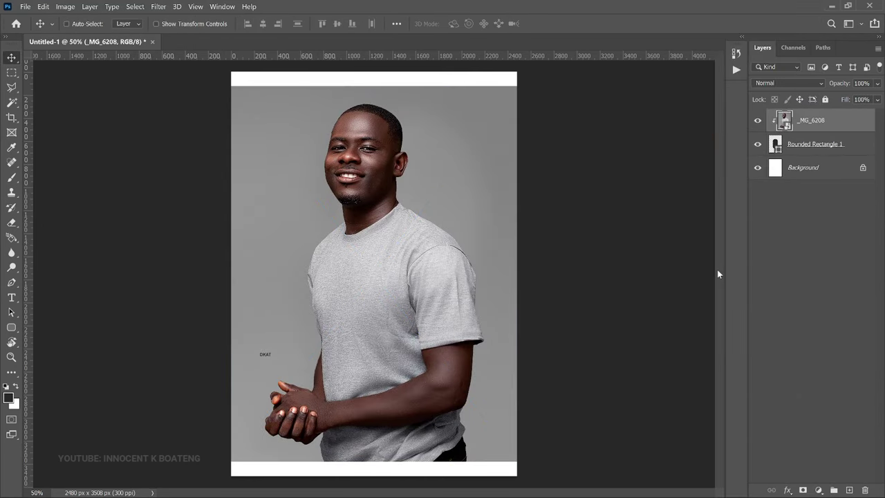
key(ctrl+t)
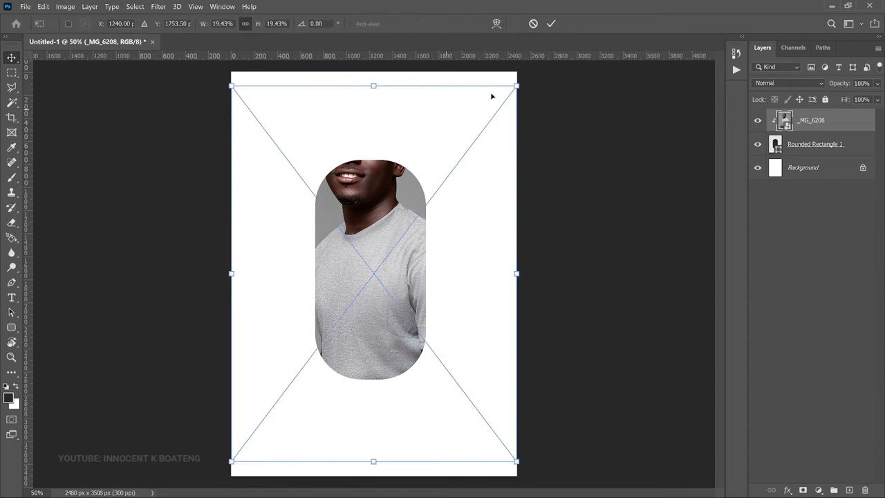
drag(516, 86, 398, 242)
drag(327, 331, 386, 250)
drag(458, 161, 460, 157)
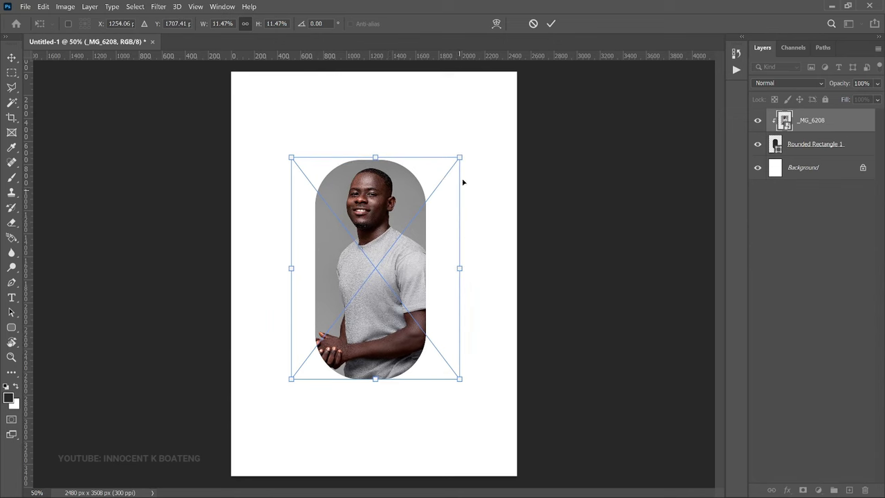
drag(420, 219, 420, 192)
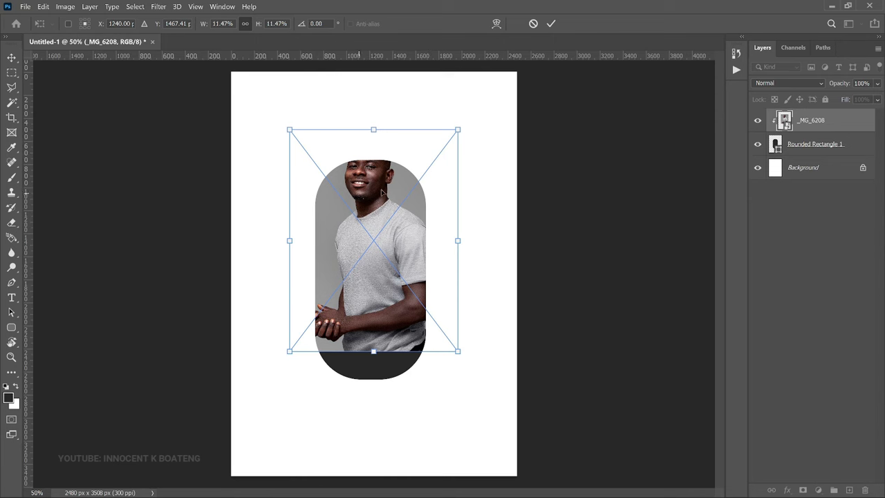
drag(406, 219, 415, 247)
key(Return)
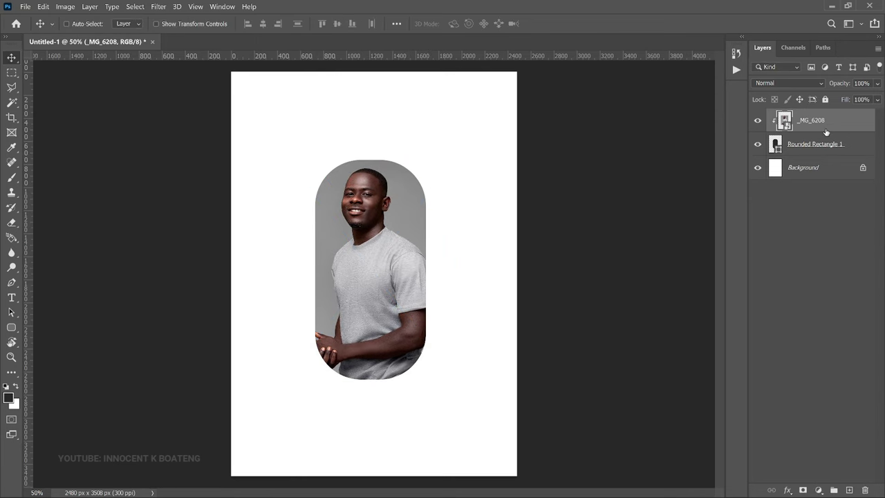
right_click(821, 129)
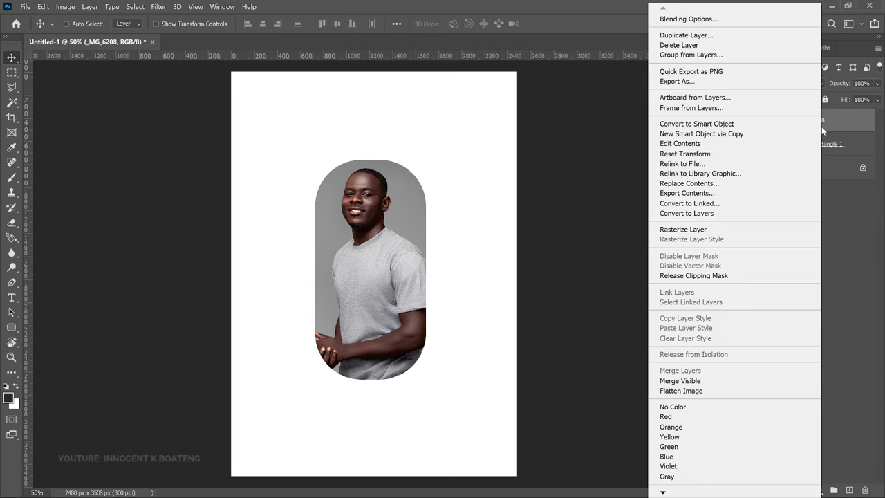
click(712, 275)
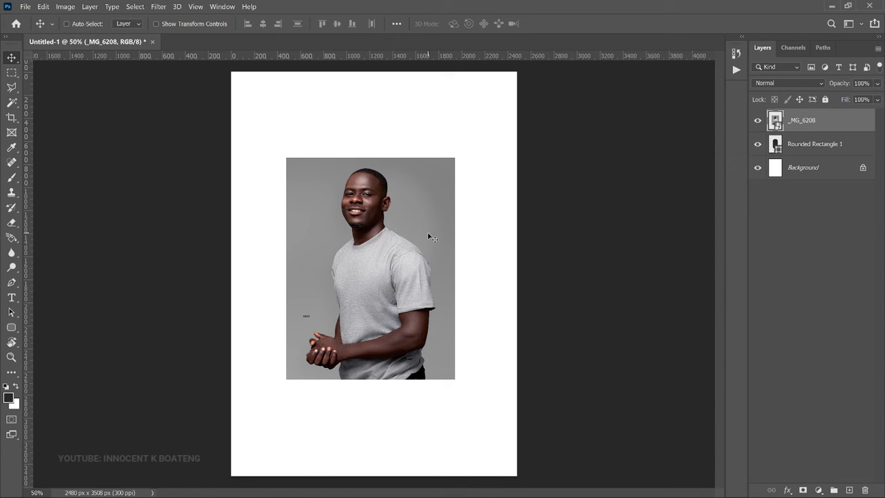
key(Delete)
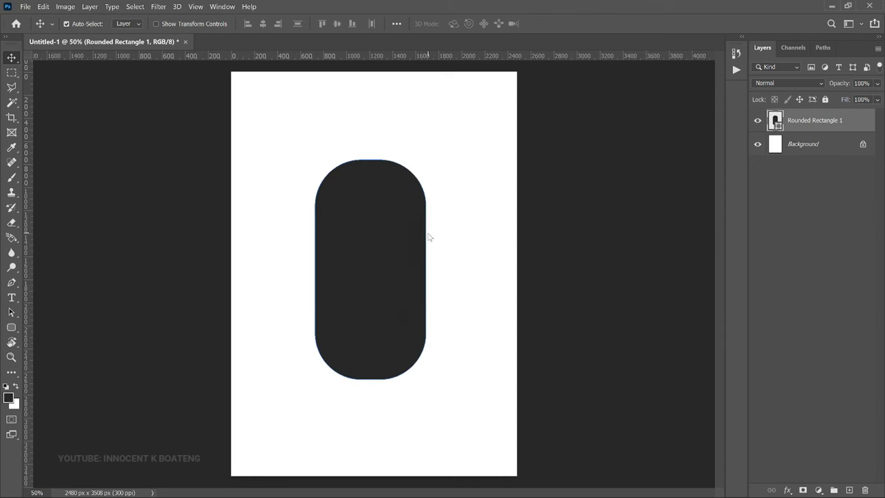
Open _MG_6208, unlock its background layer, and remove the grey background via Properties
key(ctrl+o)
double_click(145, 107)
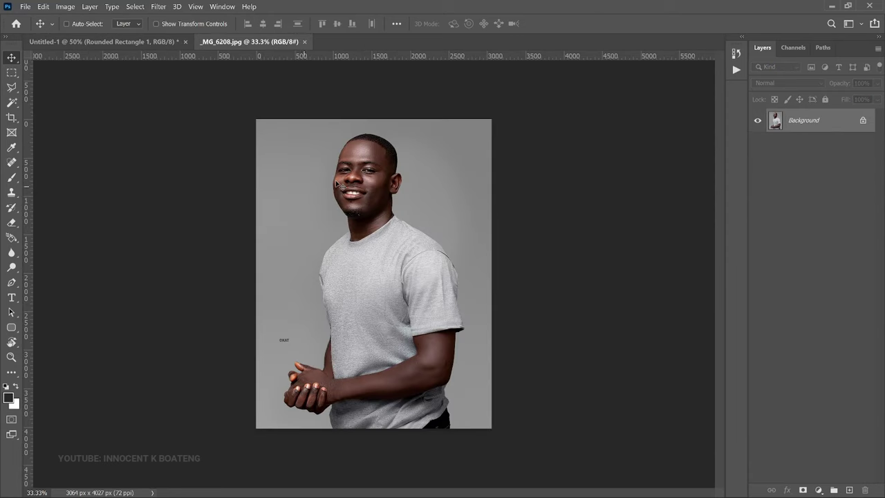
click(862, 120)
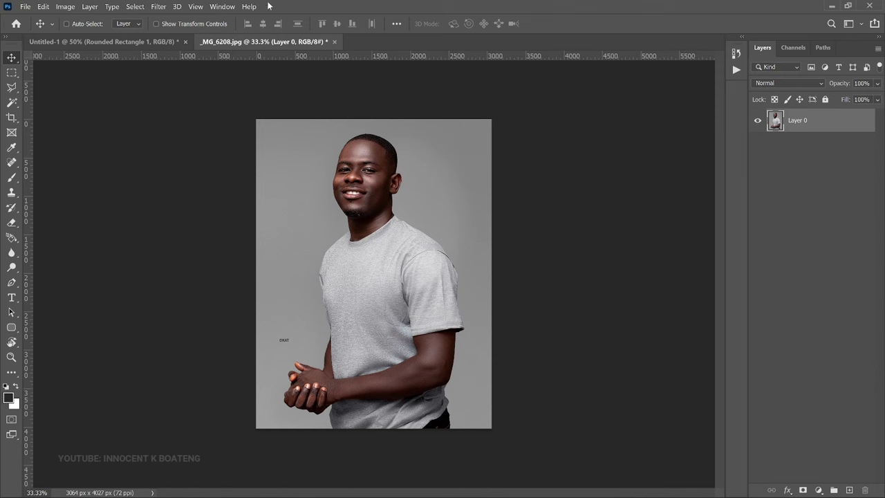
click(223, 8)
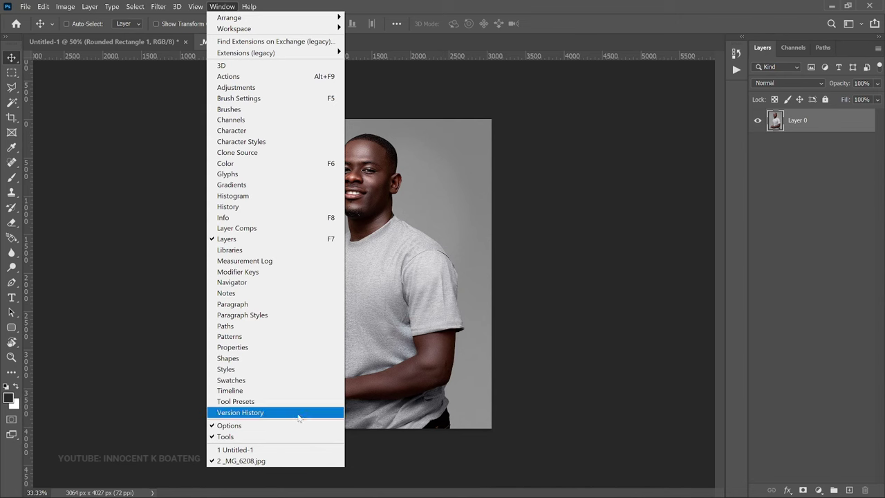
click(273, 350)
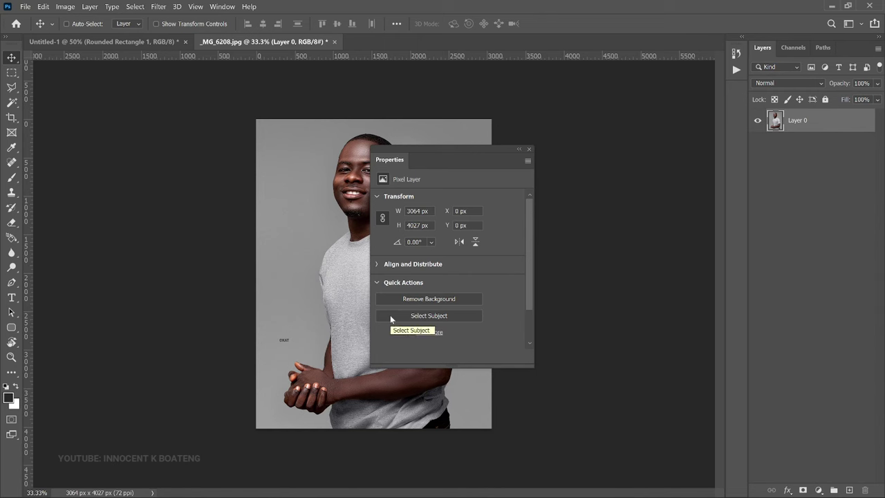
drag(451, 147, 555, 114)
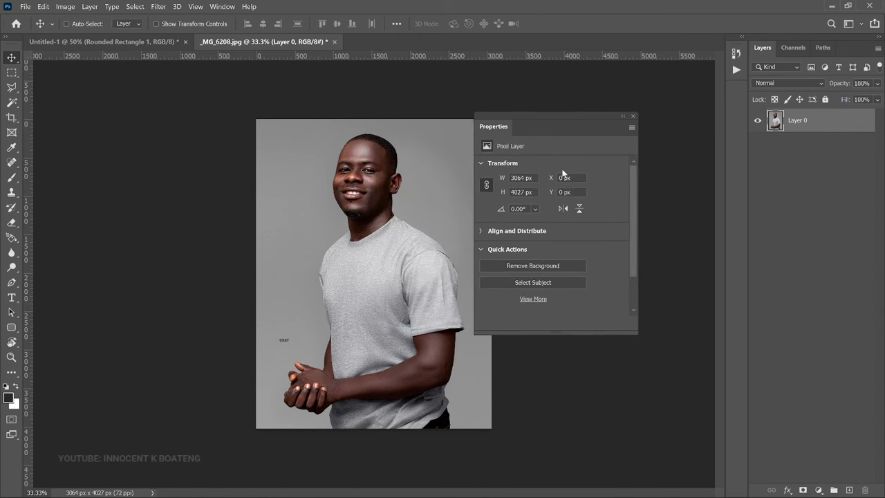
click(540, 266)
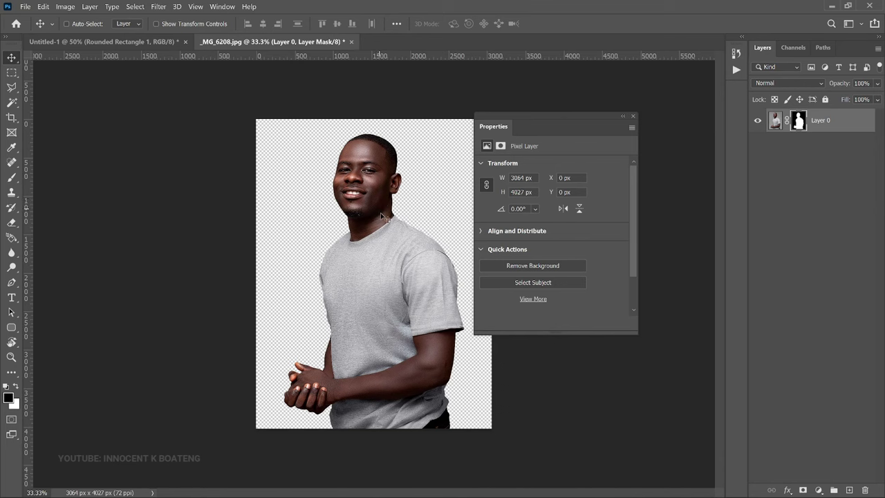
Drag the cut-out man into the Untitled-1 flyer as Layer 1
drag(387, 228, 218, 183)
drag(332, 247, 413, 283)
click(633, 116)
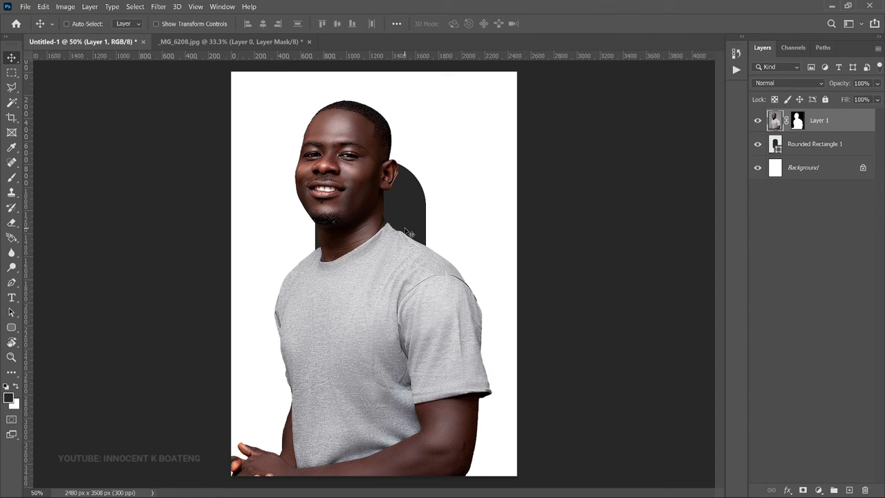
Scale the man's layer to about 56%, then try and release a clipping mask
key(ctrl+t)
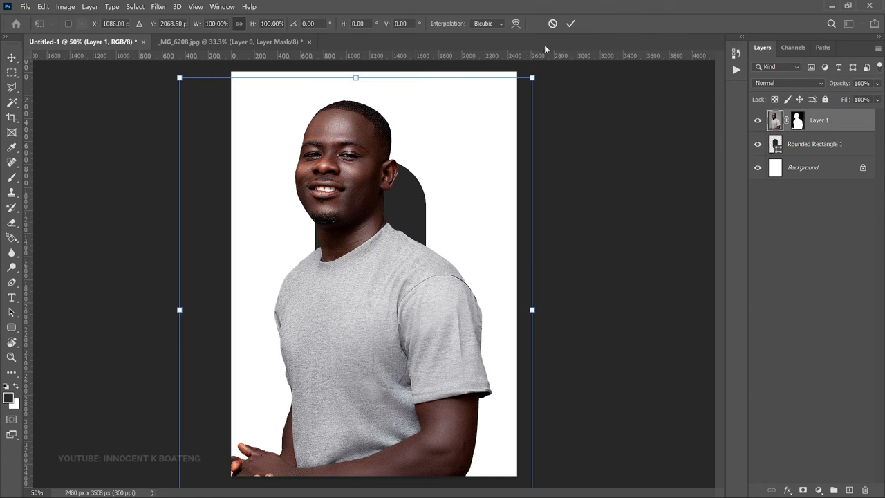
drag(530, 84, 389, 233)
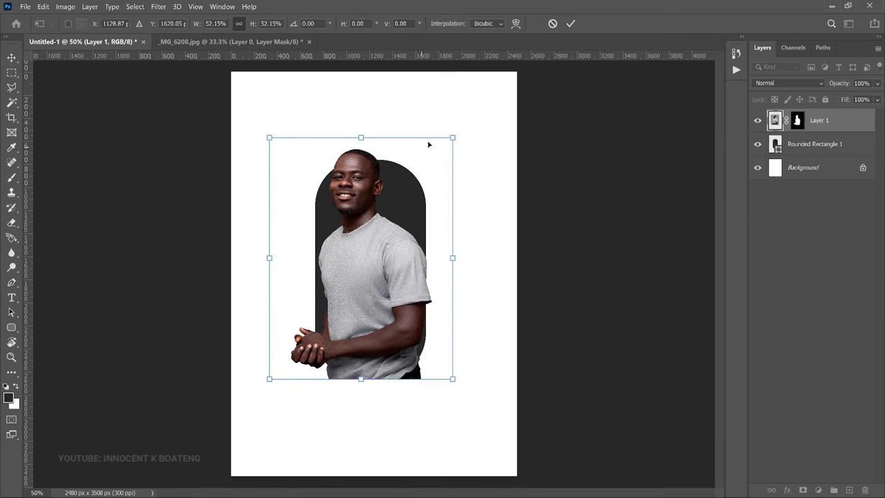
drag(453, 139, 473, 138)
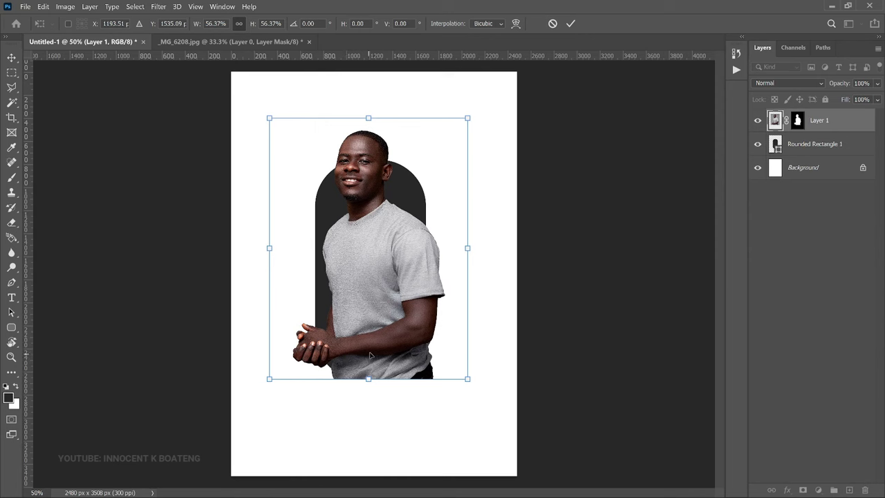
key(Return)
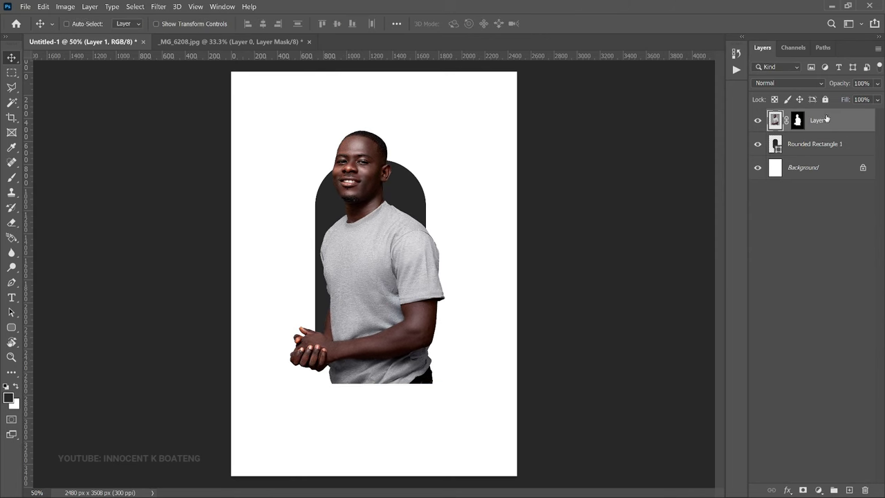
right_click(826, 120)
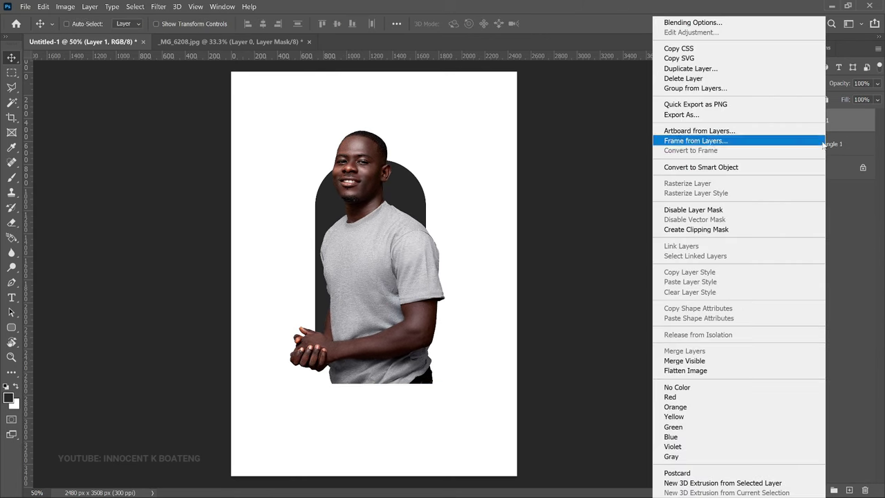
click(722, 229)
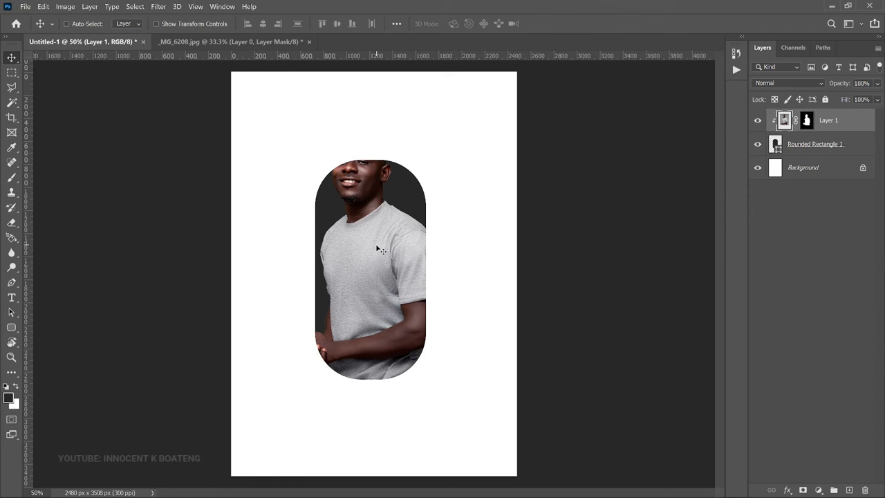
key(ctrl+alt+g)
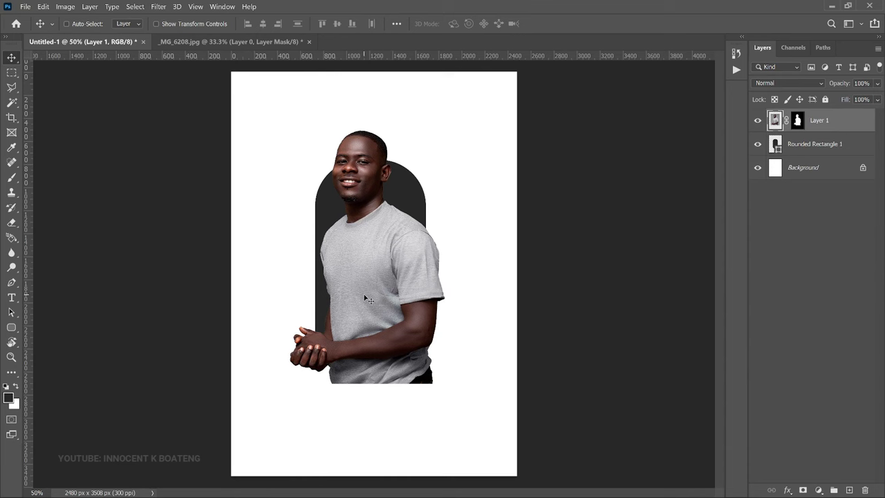
Enlarge the man to about 106% and shift him left and down over the arch
key(ctrl+t)
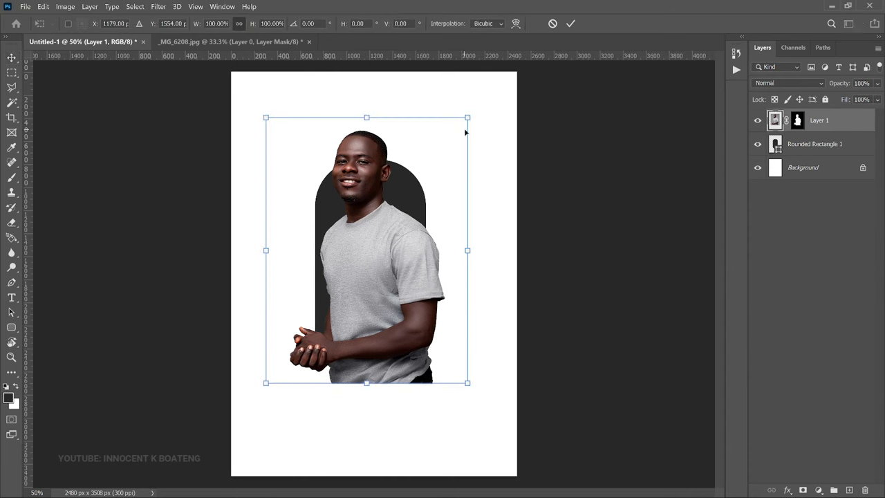
drag(468, 119, 496, 109)
drag(369, 271, 365, 296)
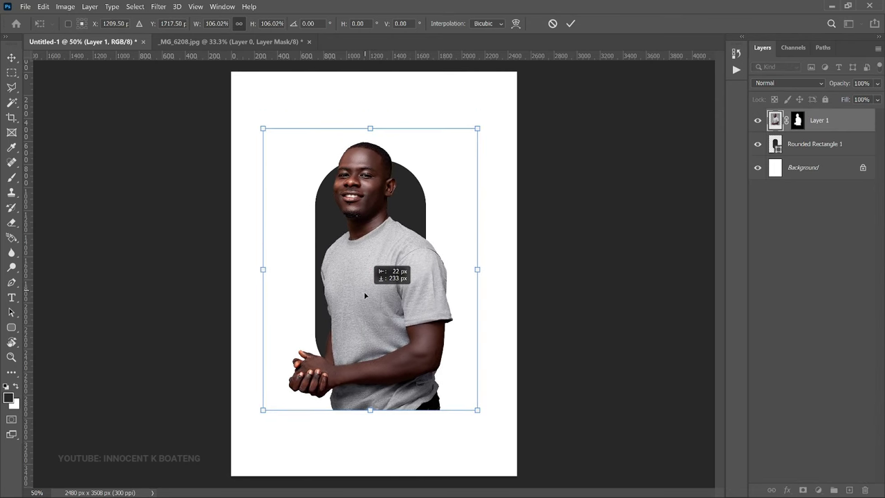
key(Return)
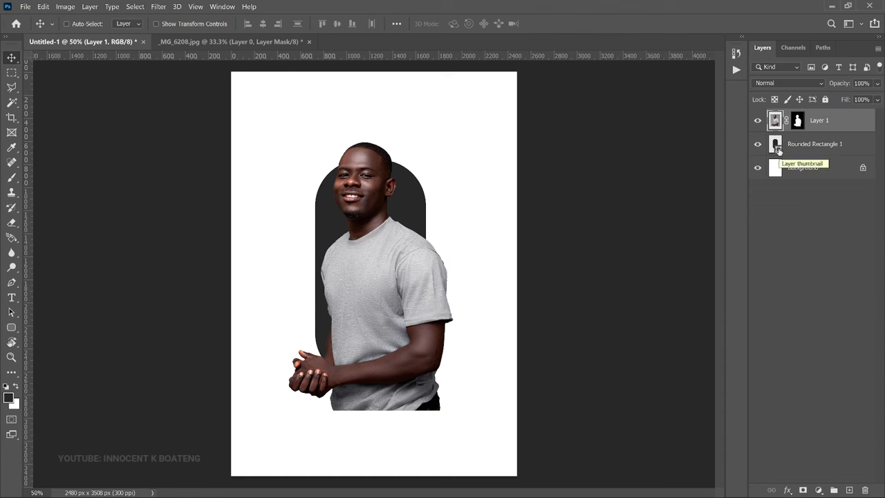
Load the Rounded Rectangle 1 outline as a selection and invert it
key(ctrl)
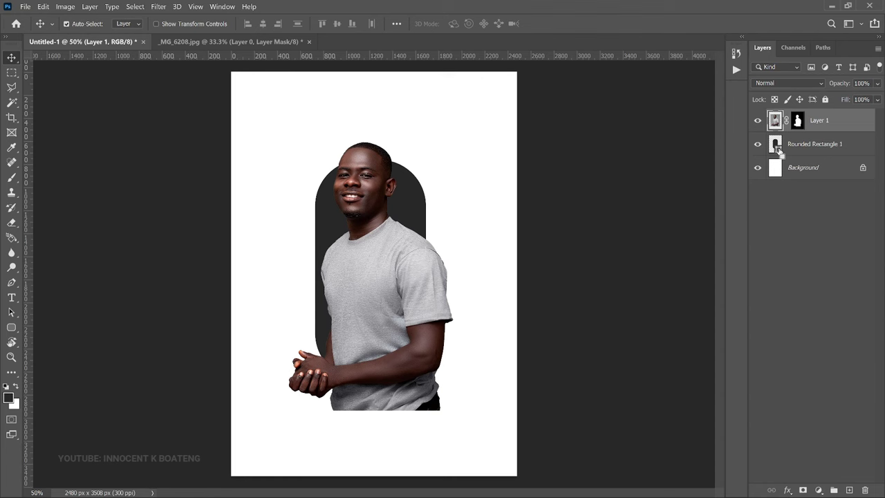
ctrl+click(777, 149)
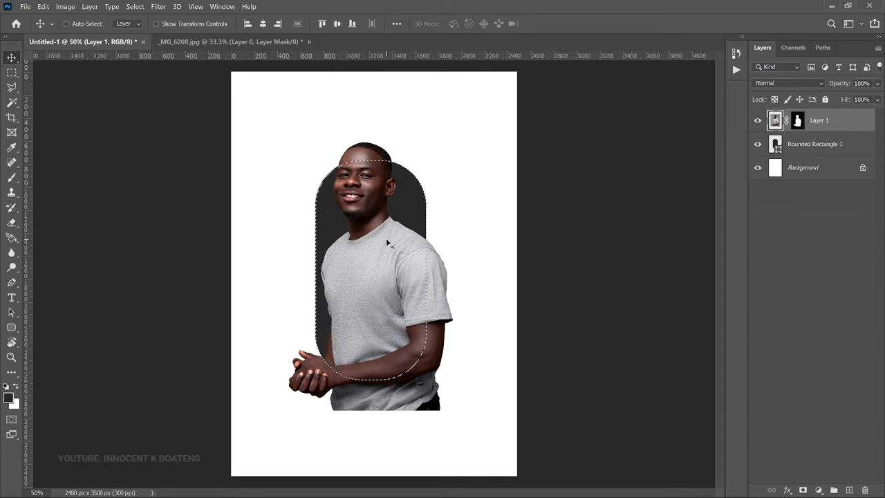
key(ctrl+shift+i)
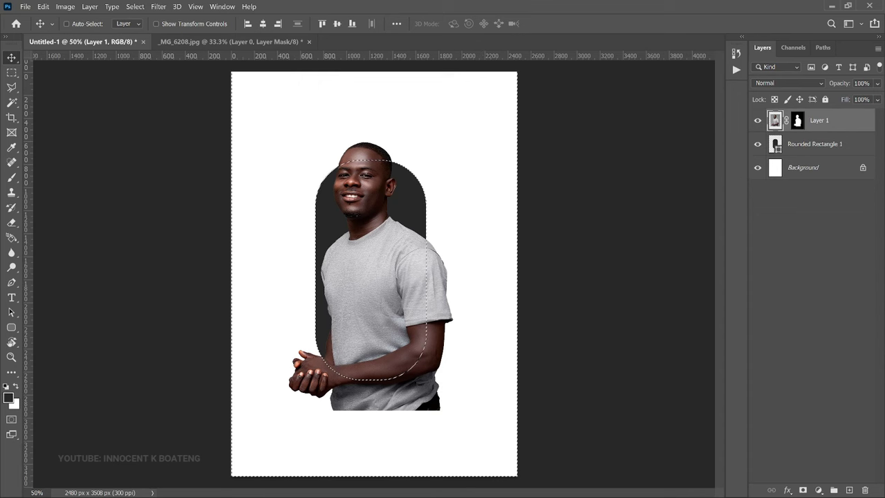
Try hiding the arm by brushing on Layer 1's mask, then undo that attempt
click(796, 123)
key(b)
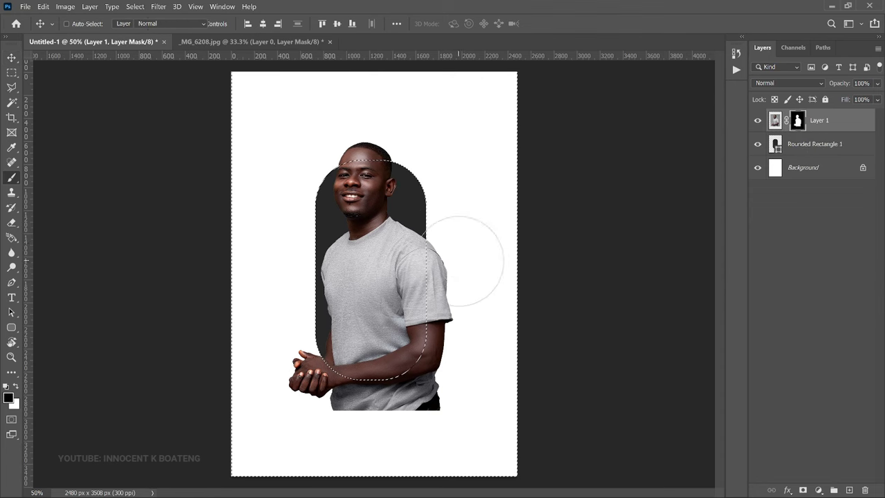
mouse_move(469, 247)
mouse_down()
mouse_move(461, 293)
mouse_move(468, 362)
mouse_move(458, 374)
mouse_move(381, 414)
mouse_move(316, 393)
mouse_move(282, 370)
mouse_move(331, 355)
mouse_move(312, 414)
mouse_up()
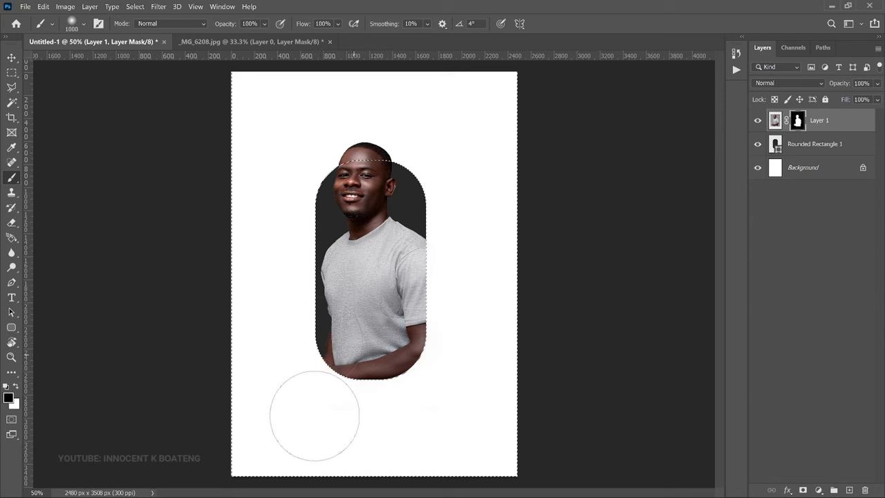
key(ctrl+d)
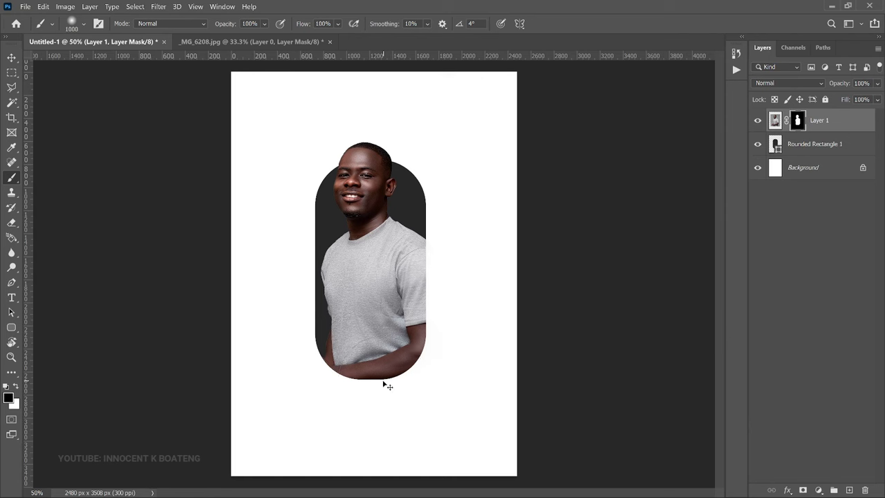
key(ctrl+BackSpace)
ctrl+click(775, 143)
key(ctrl+shift+i)
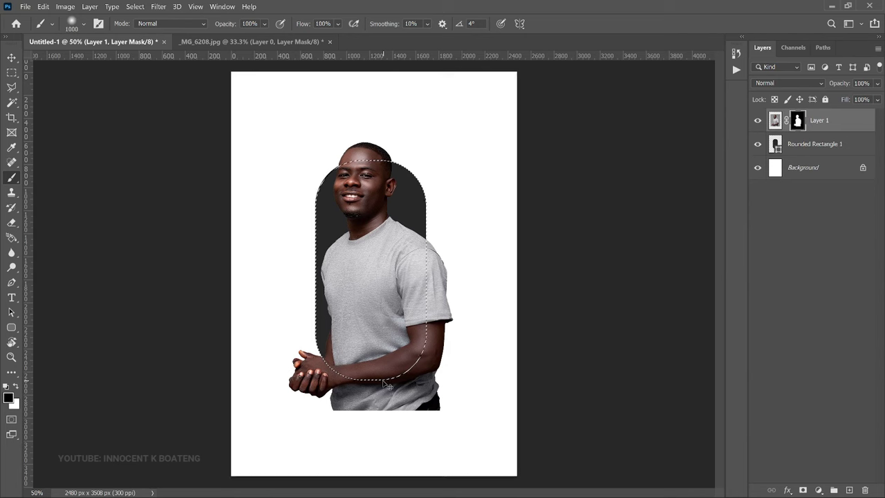
Switch to the standard Eraser on Layer 1's pixels and enlarge it to 600 px
click(775, 121)
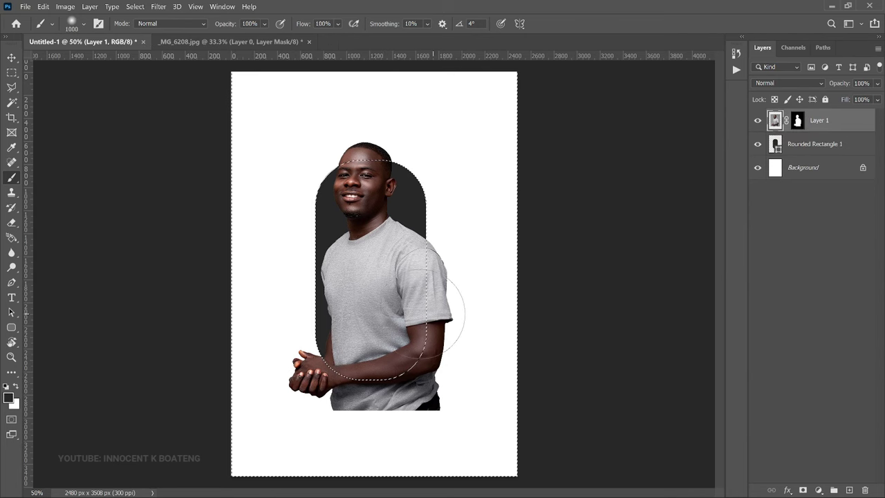
key(e)
right_click(12, 222)
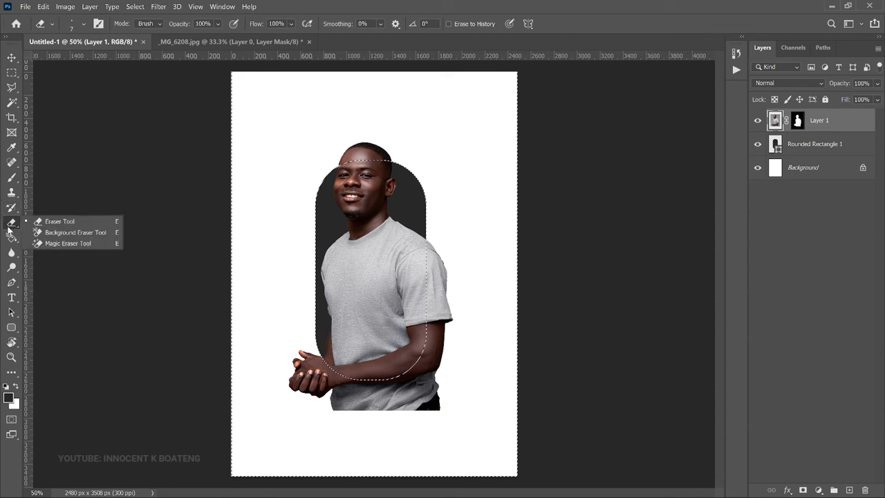
click(70, 221)
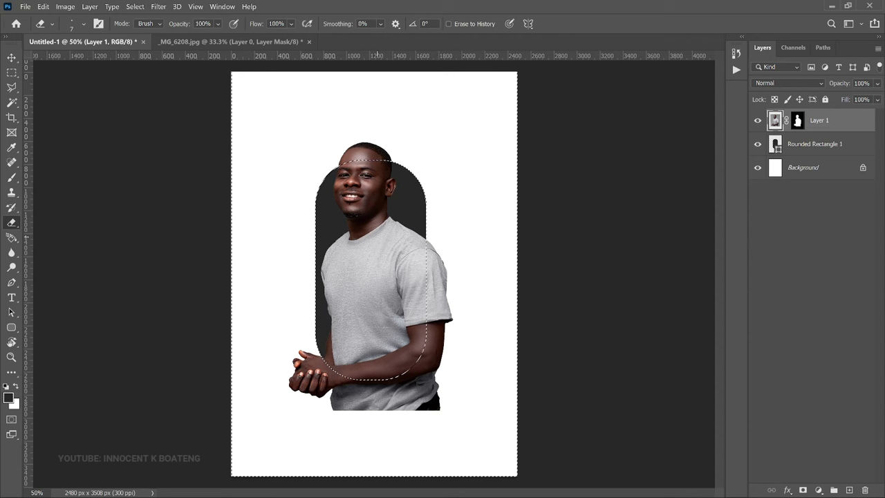
right_click(380, 238)
click(459, 263)
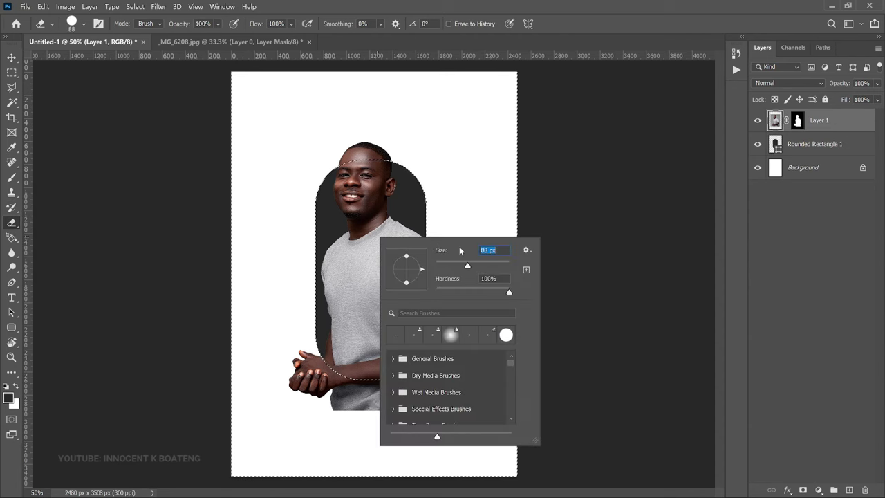
drag(467, 265, 485, 265)
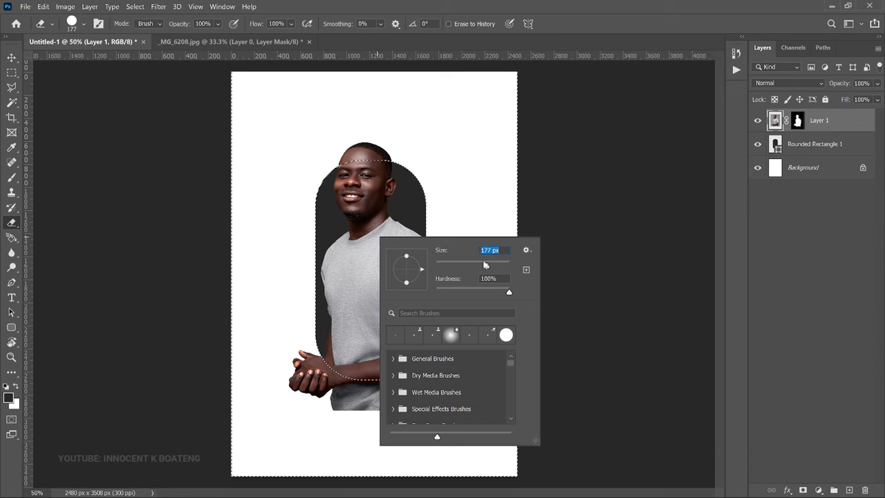
key(Return)
key(bracketright)
key(bracketright)
key(bracketright)
key(bracketright)
key(bracketright)
key(bracketright)
Erase the sleeve, arm and hem outside the arch, then deselect
mouse_move(443, 234)
mouse_down()
mouse_move(445, 375)
mouse_move(426, 415)
mouse_move(420, 386)
mouse_move(437, 372)
mouse_move(390, 399)
mouse_move(360, 398)
mouse_move(340, 372)
mouse_move(297, 355)
mouse_move(277, 364)
mouse_up()
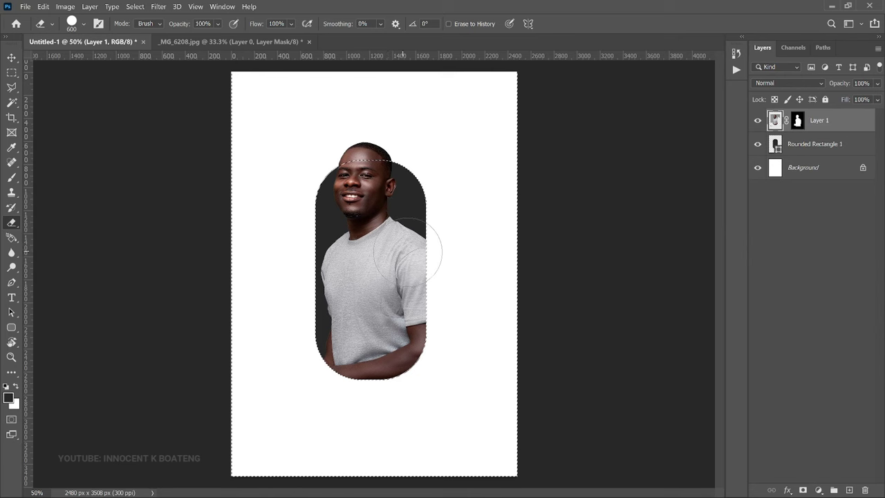
key(ctrl+d)
key(v)
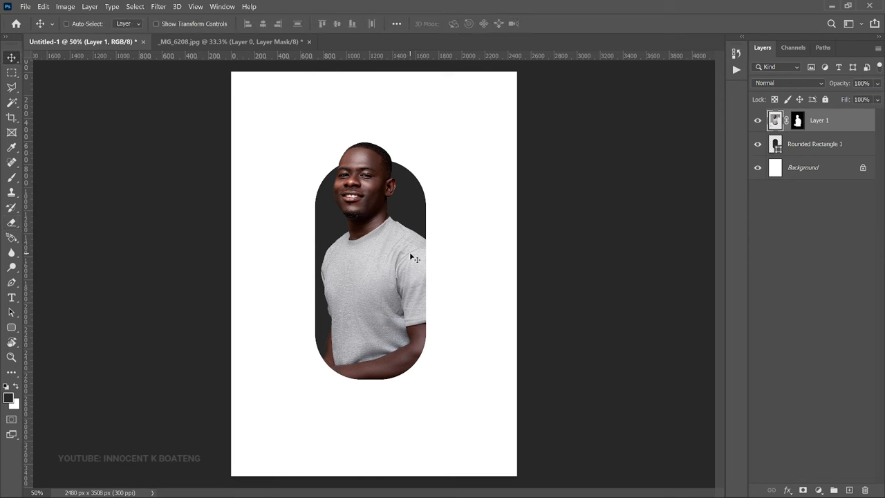
key(ctrl)
Group the man's photo with the arch, scale the group to about 69%, and move it left
ctrl+click(799, 141)
key(ctrl+g)
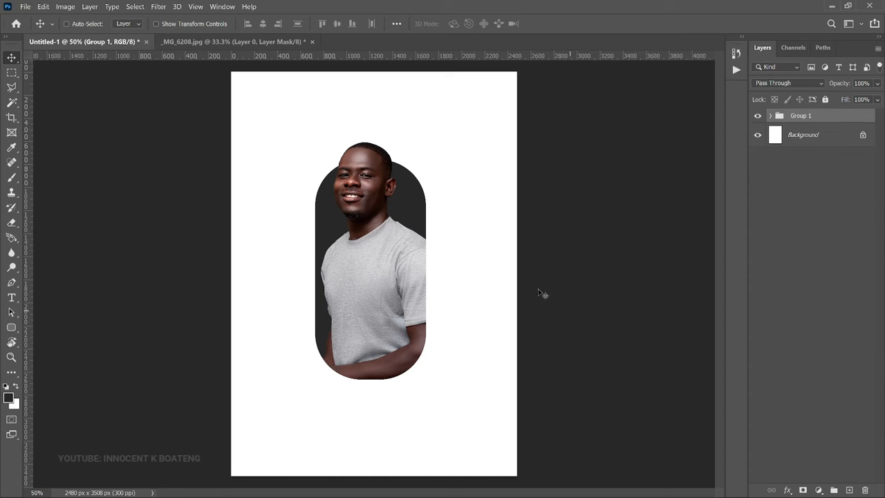
key(ctrl+t)
drag(478, 130, 426, 232)
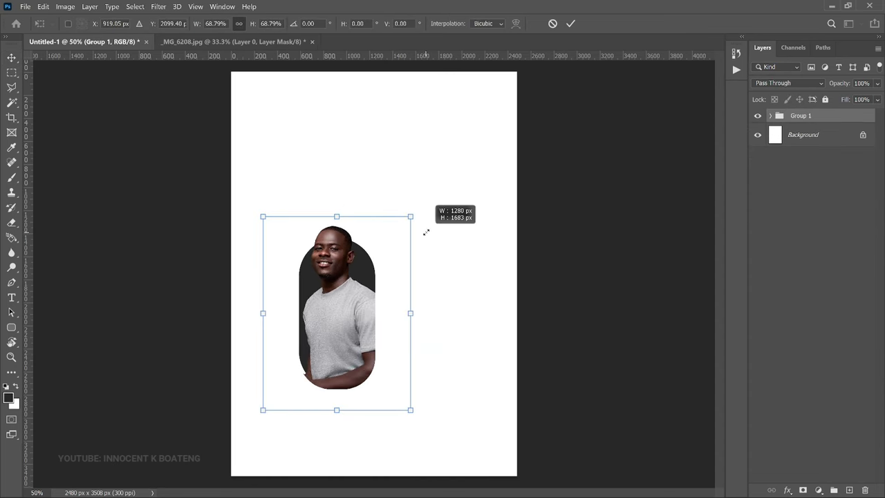
mouse_move(358, 335)
mouse_down()
mouse_move(310, 376)
mouse_move(325, 363)
mouse_move(312, 357)
mouse_move(394, 344)
mouse_move(365, 340)
mouse_up()
key(Return)
Duplicate Group 1 and delete the man's photo from the copy, leaving an empty arch
key(ctrl+j)
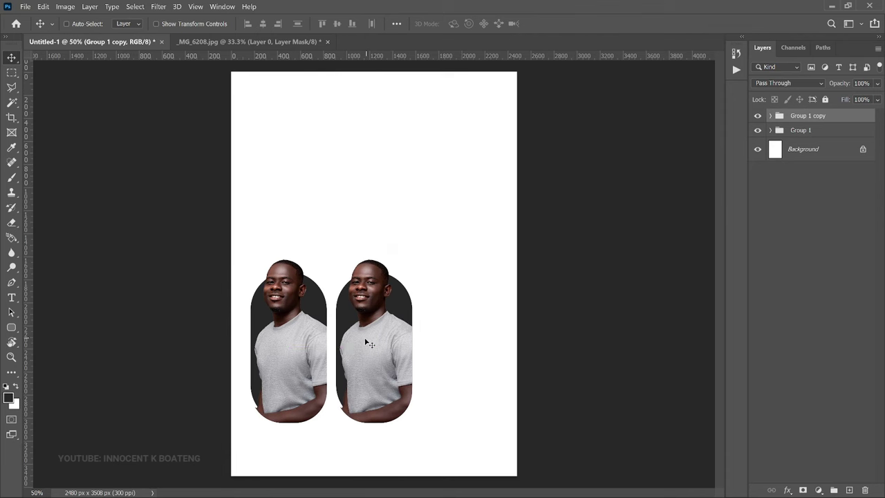
right_click(386, 340)
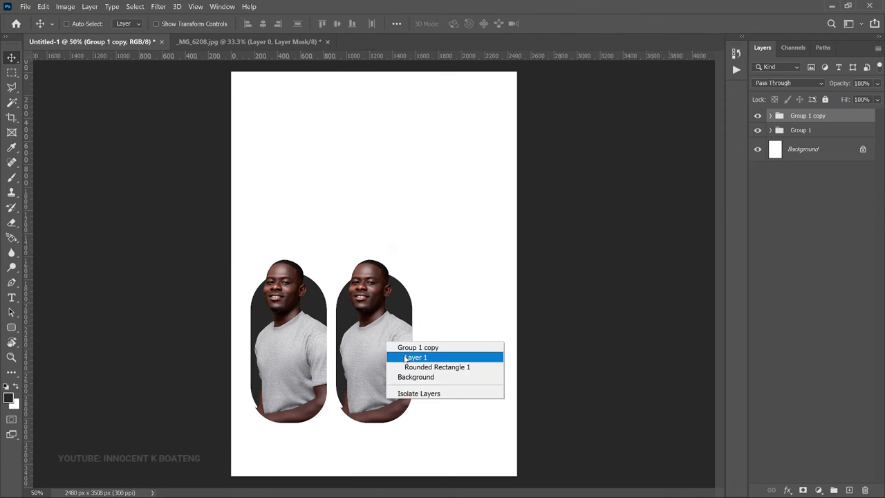
click(410, 355)
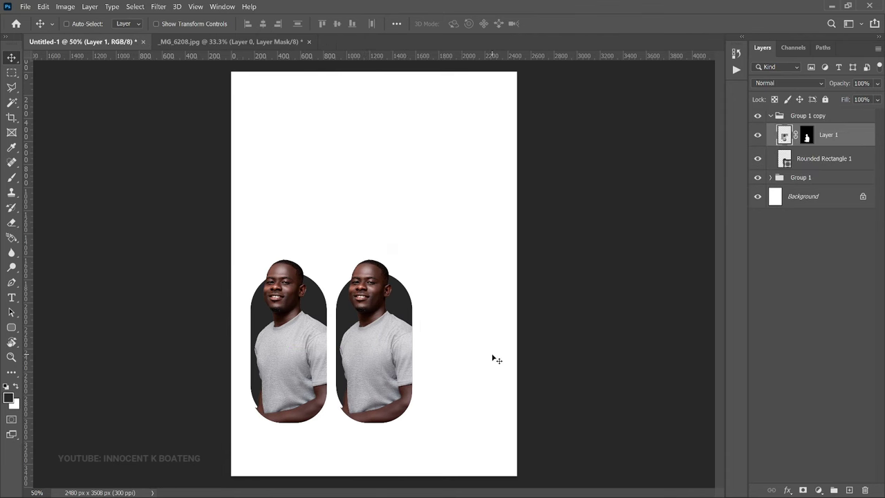
key(Delete)
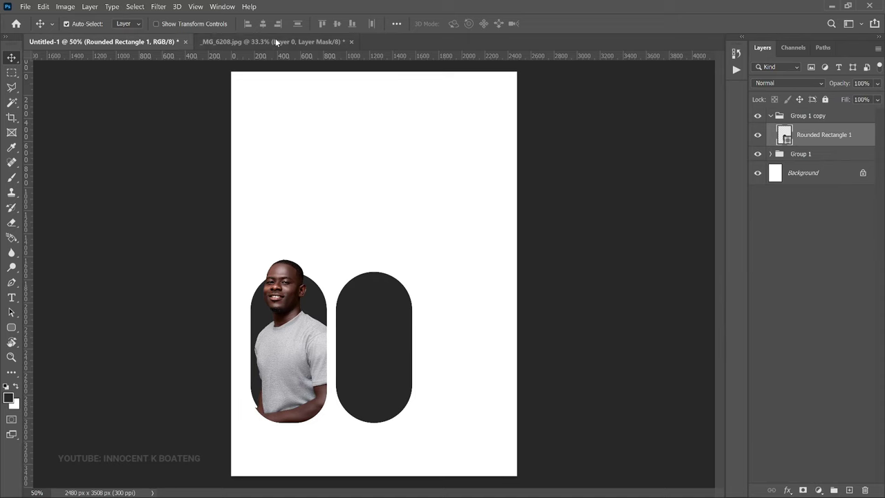
key(ctrl+o)
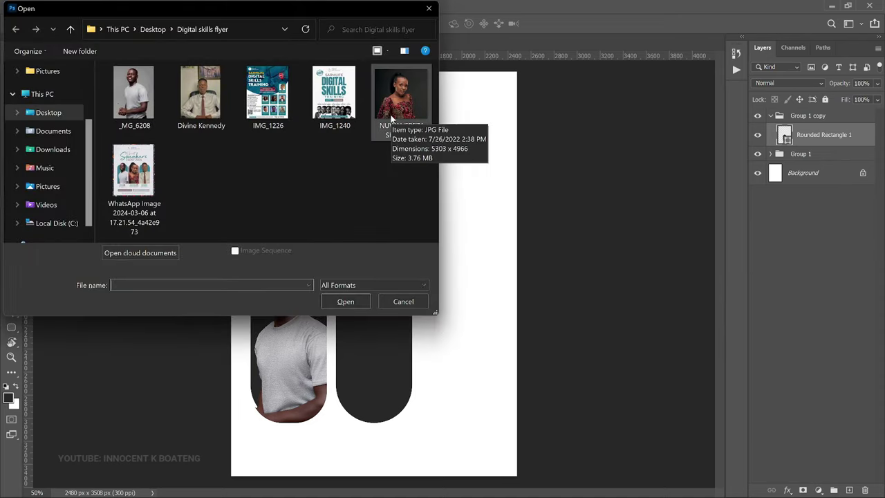
Open the woman's portrait, unlock its background layer, and remove her background via Properties
double_click(413, 114)
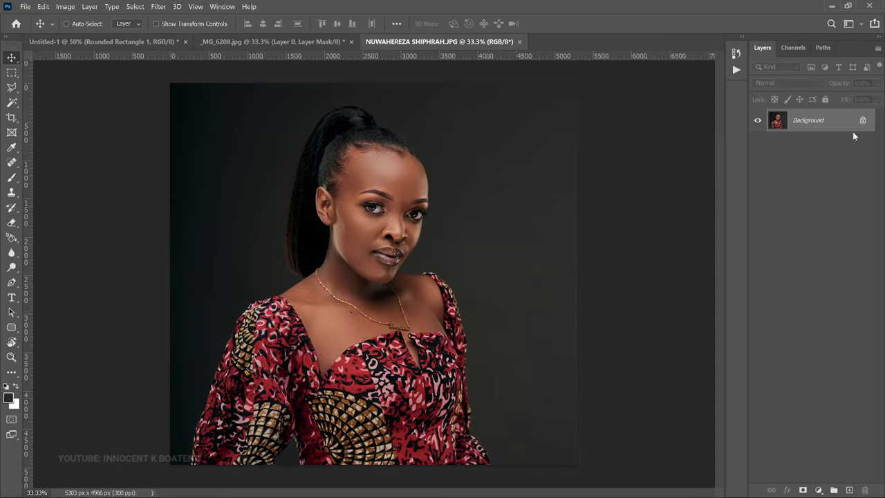
click(863, 120)
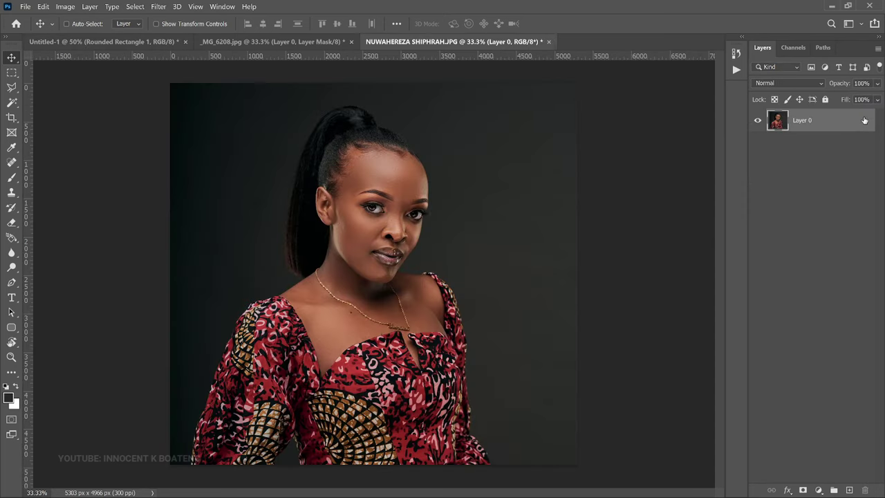
click(221, 7)
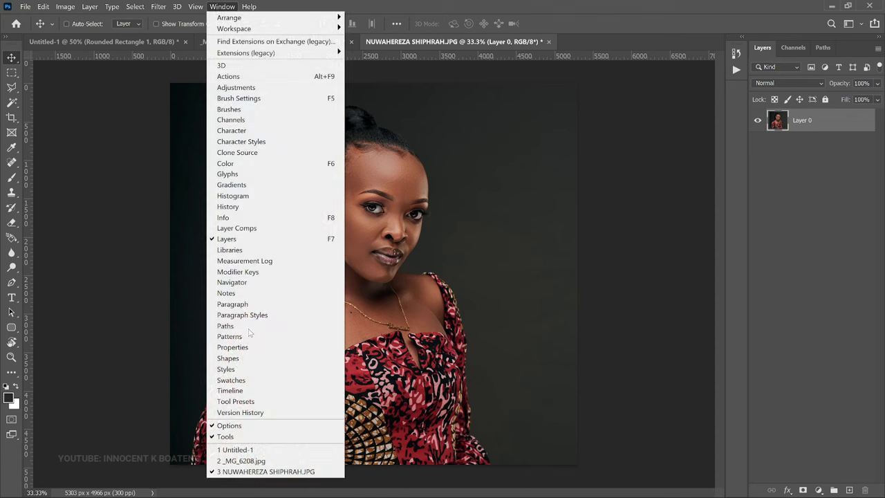
click(245, 348)
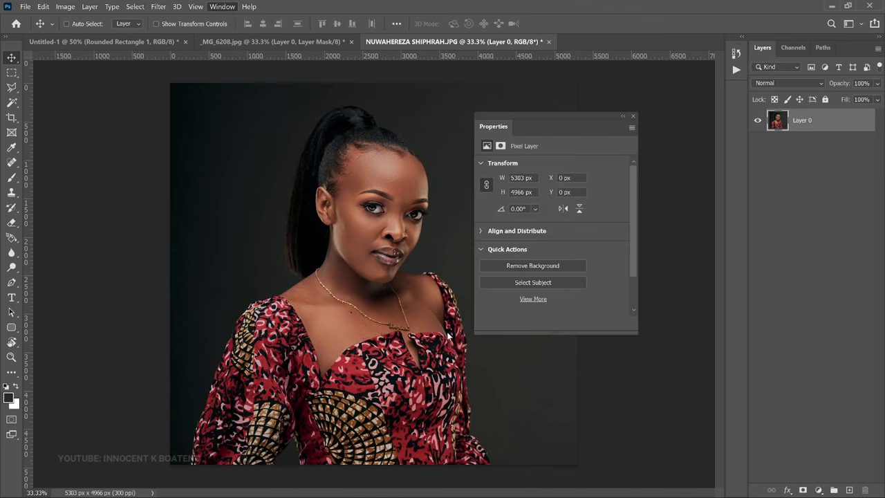
click(546, 267)
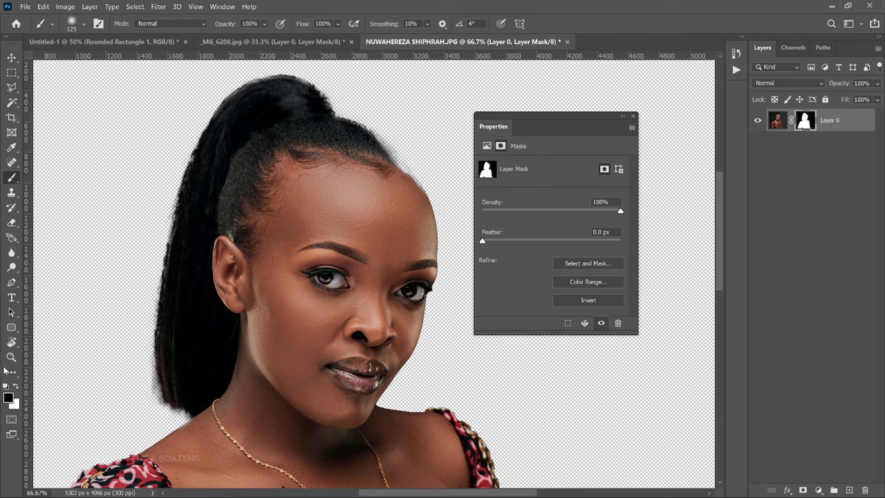
Paint white on the mask to restore her hair, then drag her into Group 1 copy
key(x)
key(x)
key(x)
key(x)
key(x)
drag(412, 185, 380, 150)
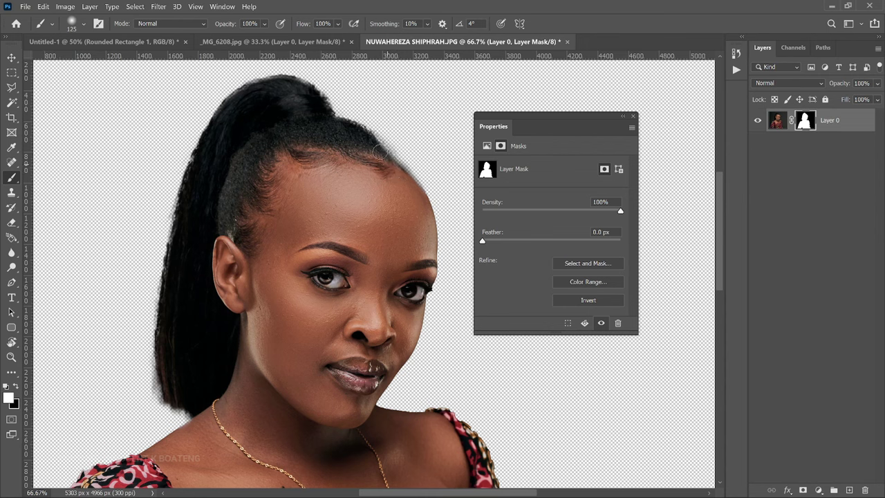
key(ctrl+minus)
key(ctrl+minus)
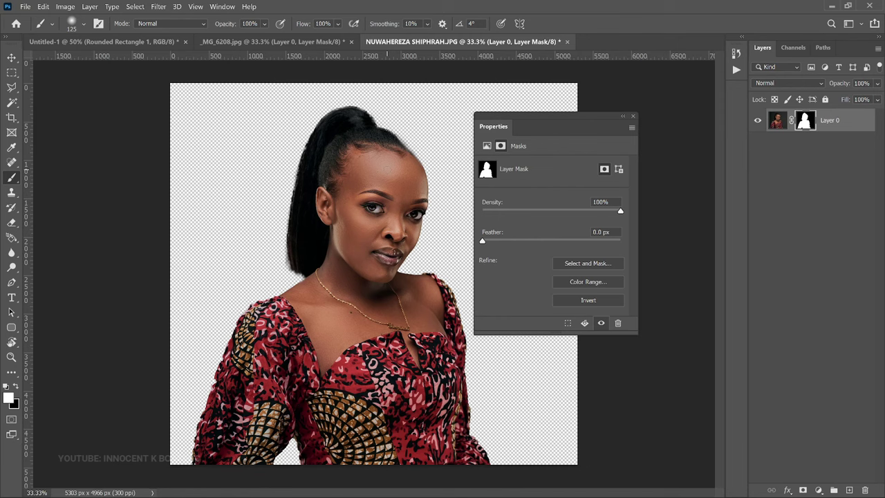
key(v)
drag(390, 176, 349, 273)
Drop the woman's cut-out photo into the flyer and shrink it onto the page
drag(371, 341, 385, 361)
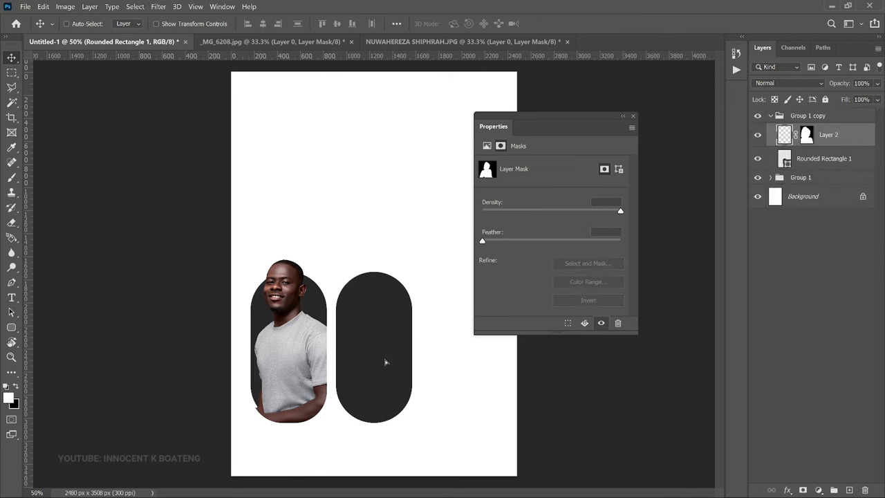
key(ctrl+t)
key(ctrl+0)
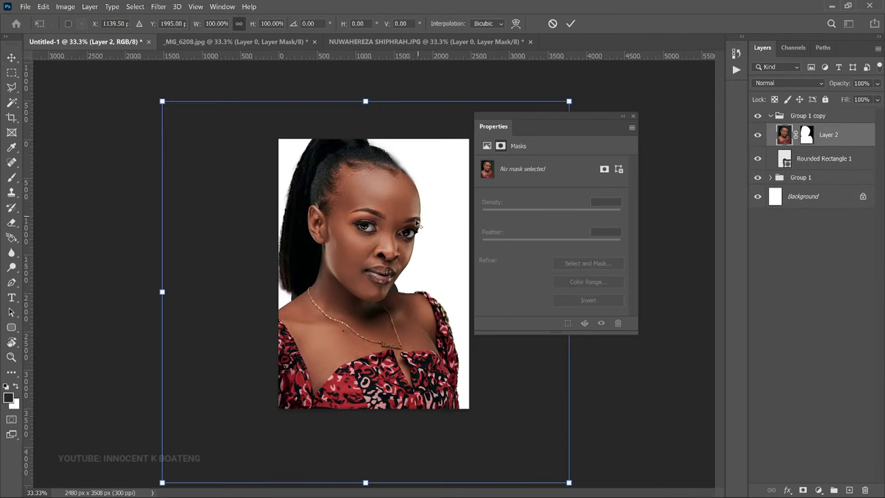
drag(563, 107, 350, 306)
drag(300, 378, 474, 269)
Fine-tune her photo to 29.79% scale, centred over the right dark arch beside the man
drag(523, 197, 430, 267)
mouse_move(394, 299)
mouse_down()
mouse_move(409, 304)
mouse_move(399, 303)
mouse_up()
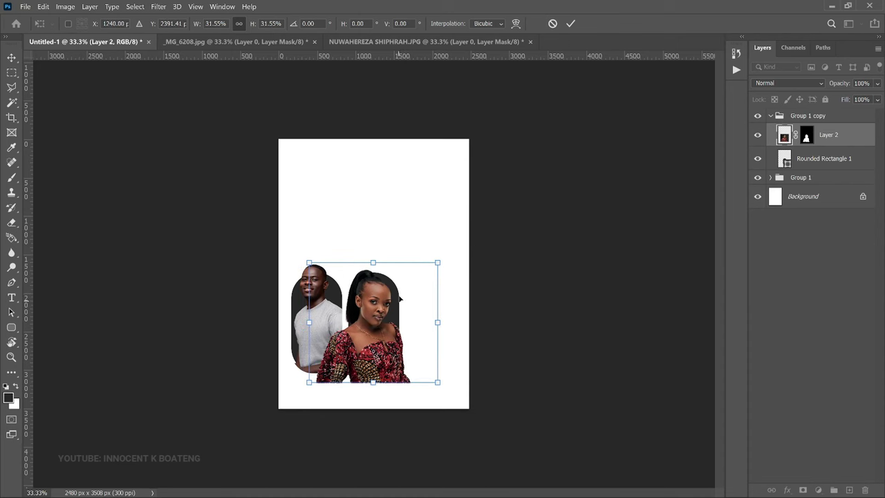
drag(438, 262, 430, 269)
drag(399, 300, 402, 291)
key(Return)
key(ctrl+1)
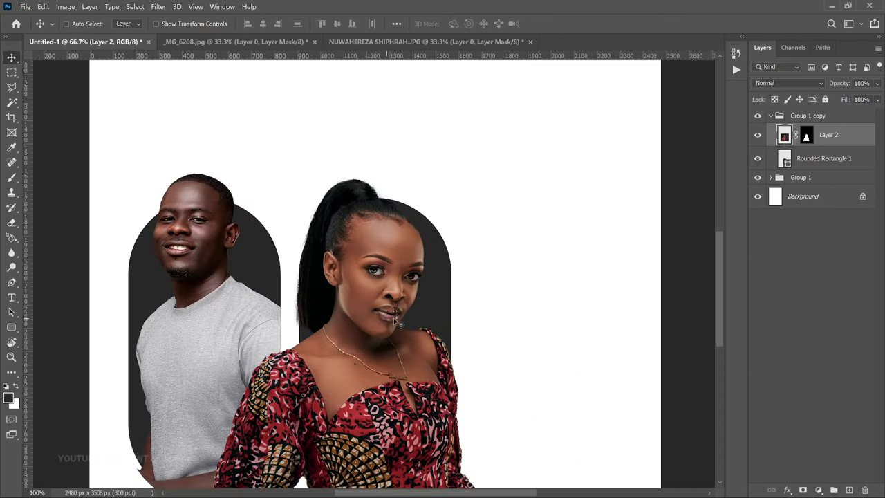
scroll(412, 273, down, 5)
scroll(412, 271, up, 1)
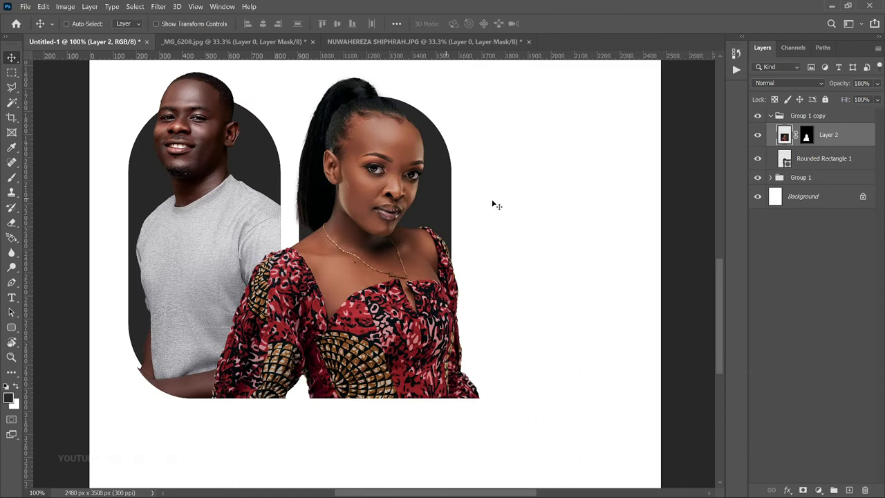
Recolour the right arch to #a1312f, sampled from the red of the woman's dress
click(832, 161)
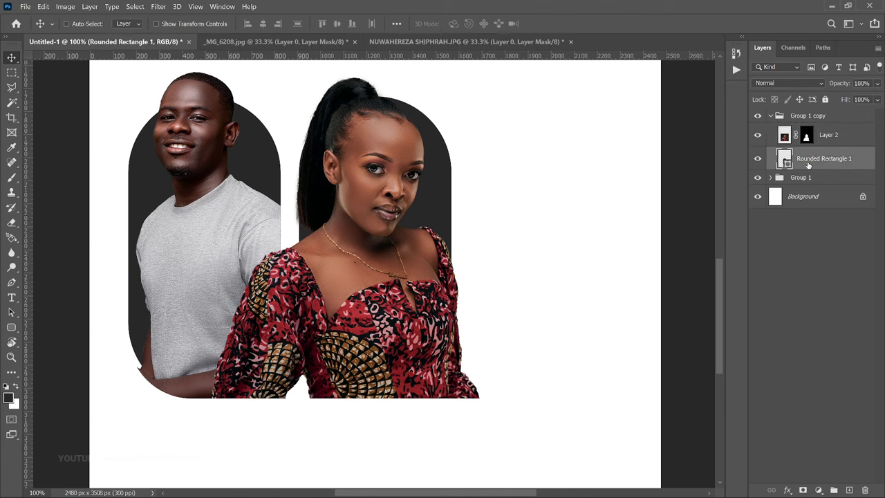
double_click(787, 163)
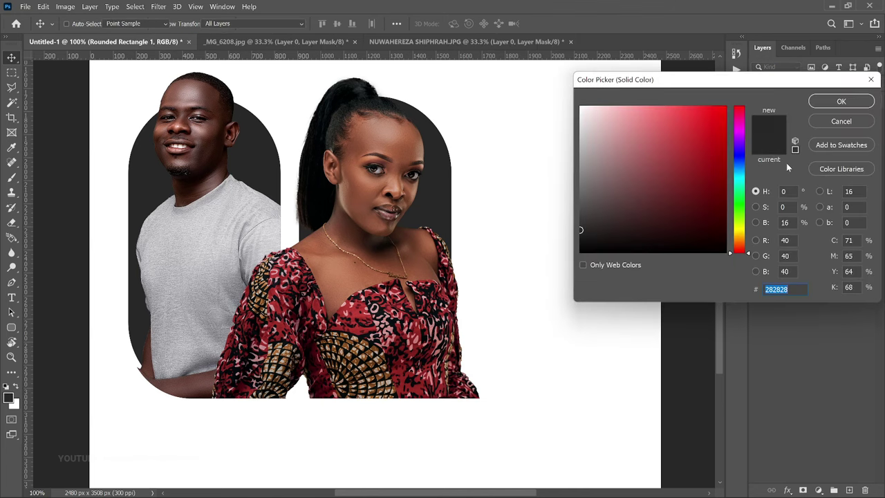
click(376, 259)
click(450, 281)
click(443, 283)
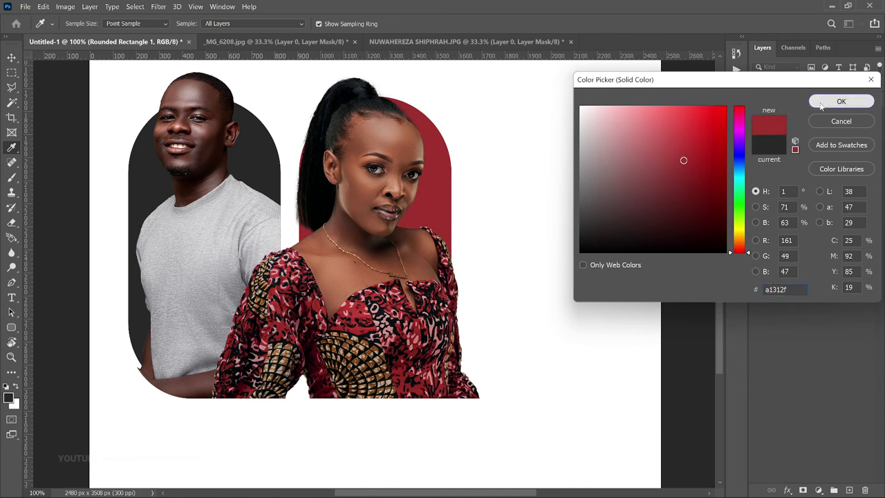
click(841, 101)
Load the red arch's outline as a selection from its shape layer
ctrl+click(387, 222)
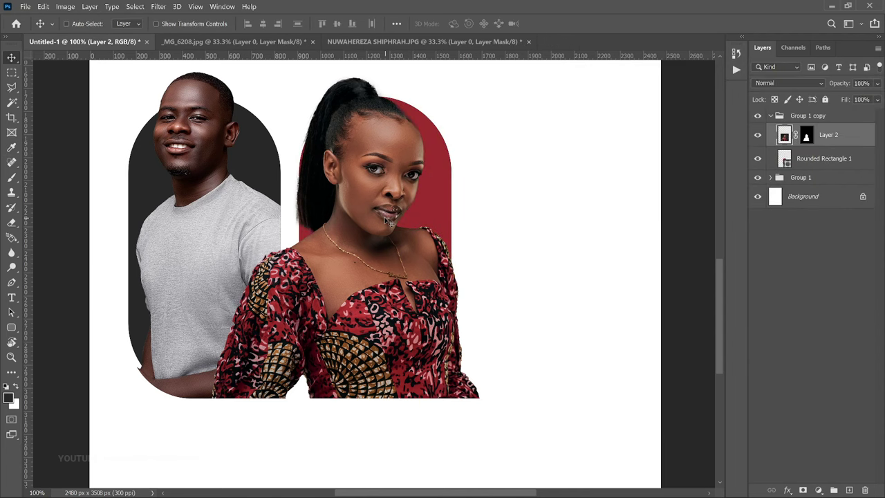
click(822, 159)
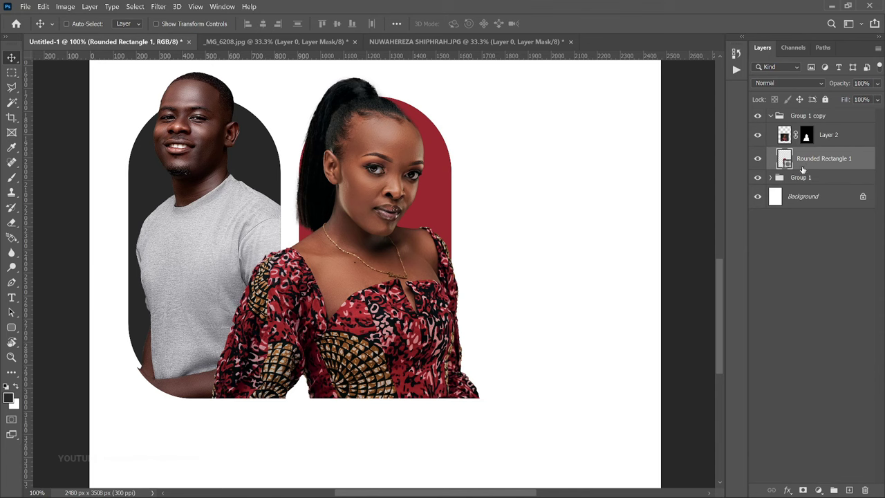
key(ctrl)
ctrl+click(785, 160)
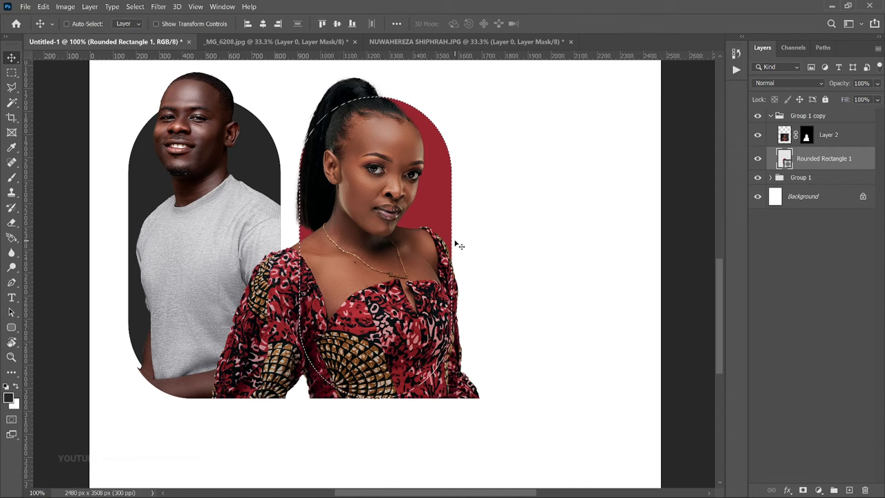
Invert the arch selection and paint black on Layer 2's mask to hide her dress outside the arch
key(ctrl)
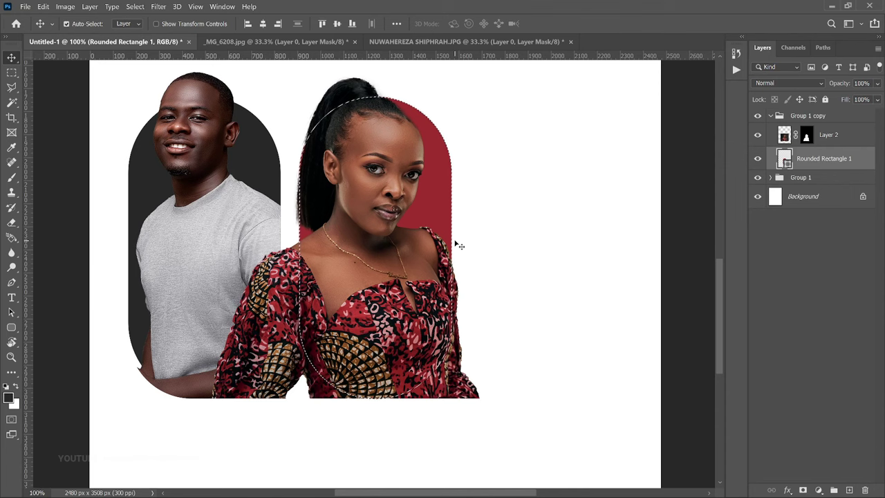
key(ctrl+shift+i)
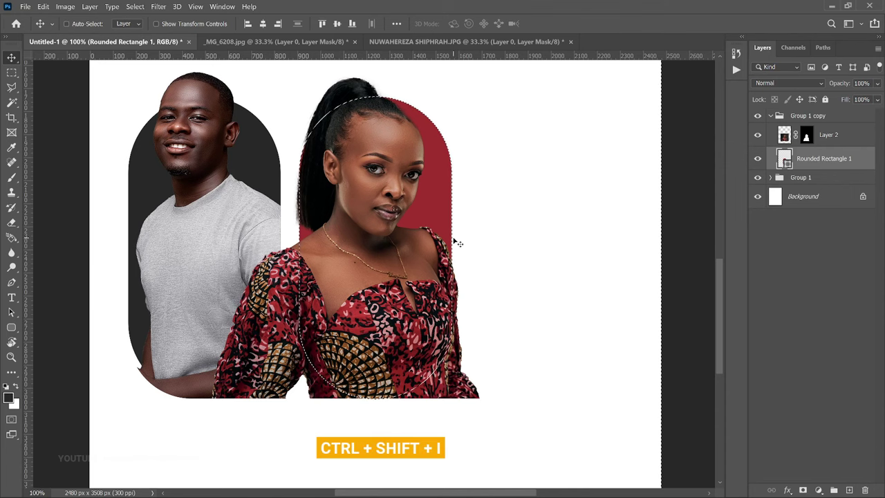
scroll(457, 243, up, 1)
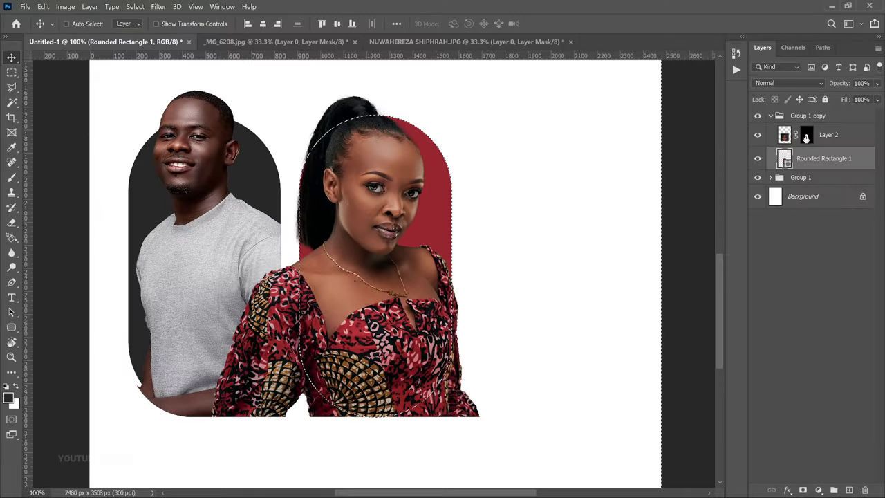
click(805, 137)
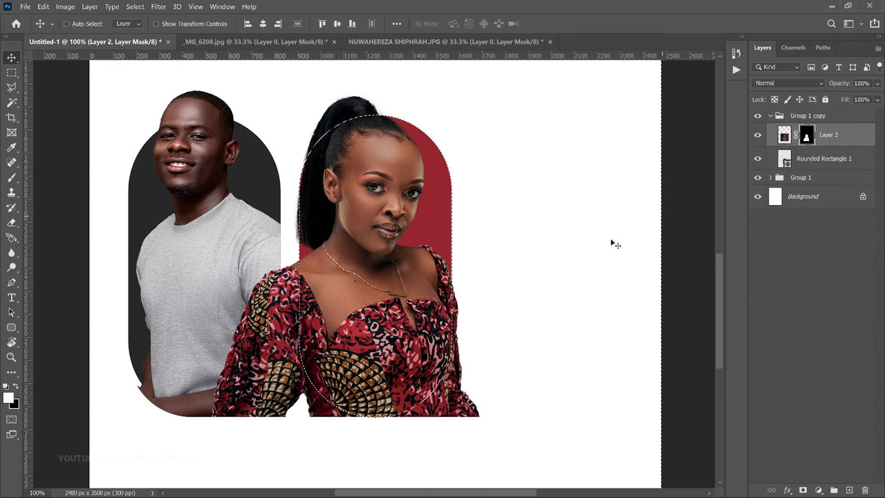
key(b)
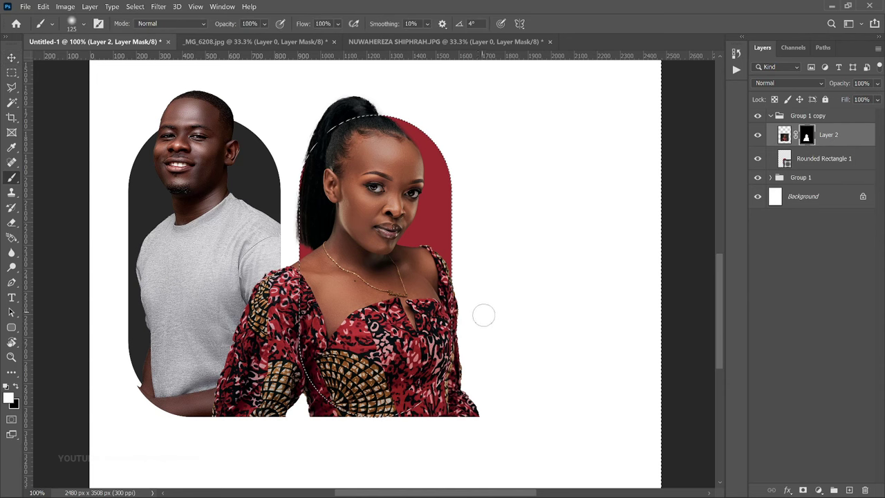
key(bracketright)
key(bracketright)
key(bracketright)
key(bracketright)
key(bracketright)
key(bracketright)
key(bracketright)
key(bracketright)
key(bracketright)
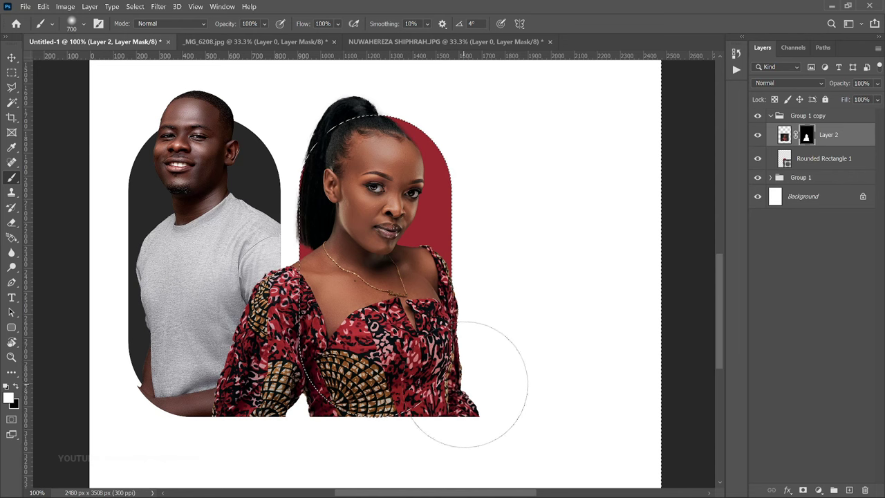
key(x)
mouse_move(481, 405)
mouse_down()
mouse_move(511, 286)
mouse_move(513, 314)
mouse_move(519, 293)
mouse_move(511, 324)
mouse_move(503, 298)
mouse_move(446, 423)
mouse_move(454, 397)
mouse_move(424, 406)
mouse_move(231, 379)
mouse_move(305, 297)
mouse_move(283, 277)
mouse_move(287, 352)
mouse_move(314, 377)
mouse_up()
key(bracketleft)
key(bracketleft)
key(bracketleft)
key(bracketleft)
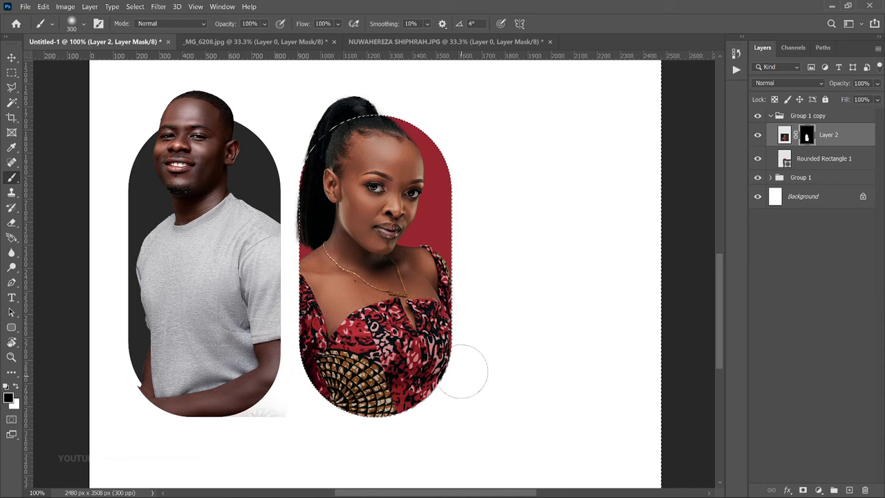
Duplicate the woman's arch group and move the copy to the right for the third frame
key(z)
alt+click(422, 298)
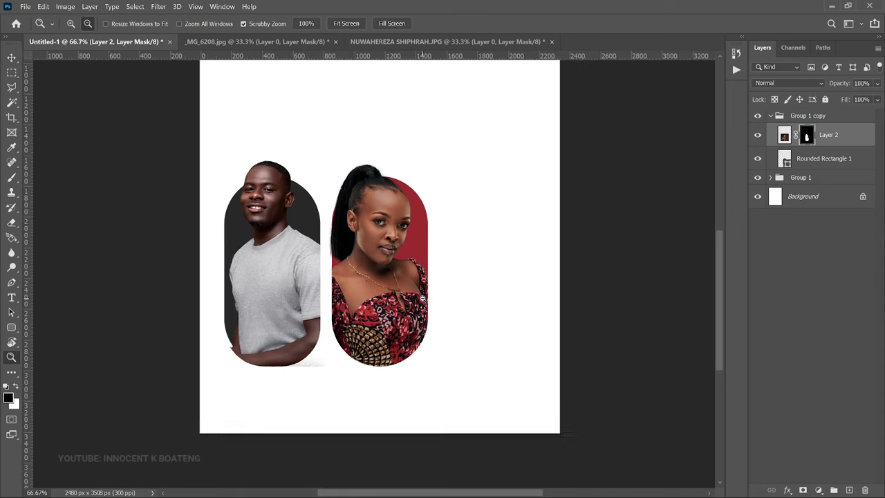
alt+click(422, 298)
key(b)
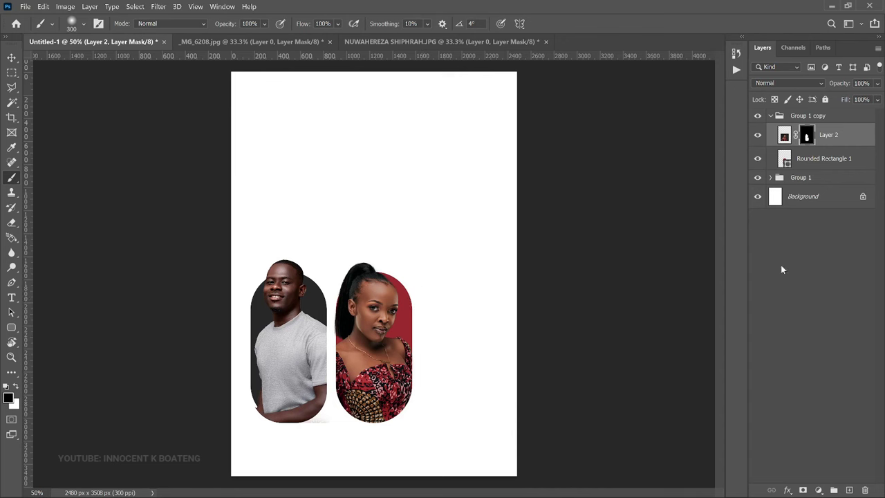
click(771, 116)
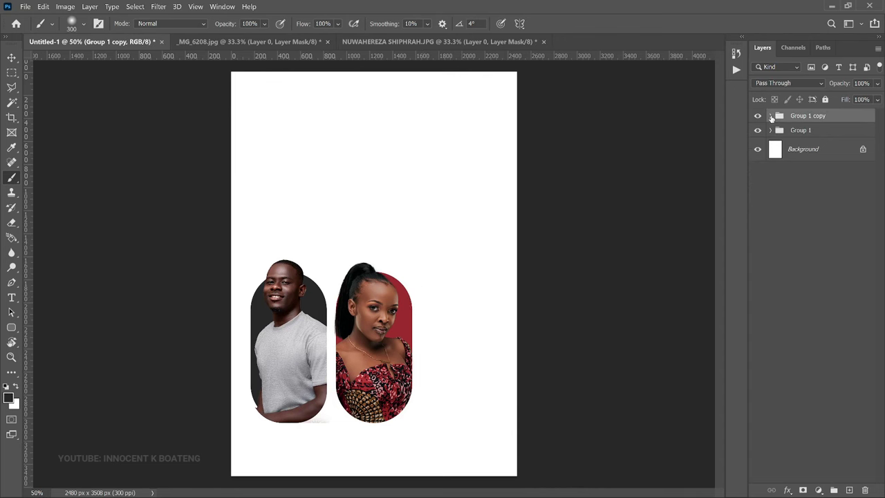
key(ctrl+j)
key(v)
drag(377, 365, 476, 322)
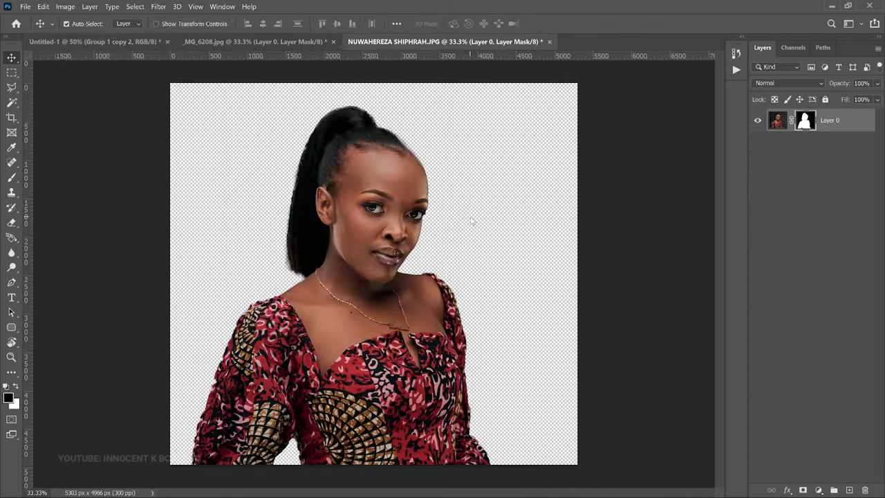
Open the suited man's photo, unlock it and place it over the third arch at 51.18%
key(ctrl+o)
click(207, 93)
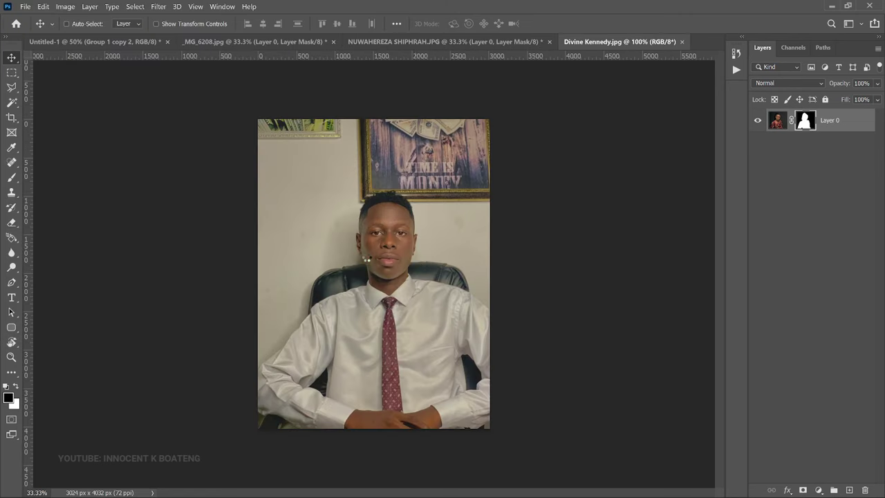
click(862, 120)
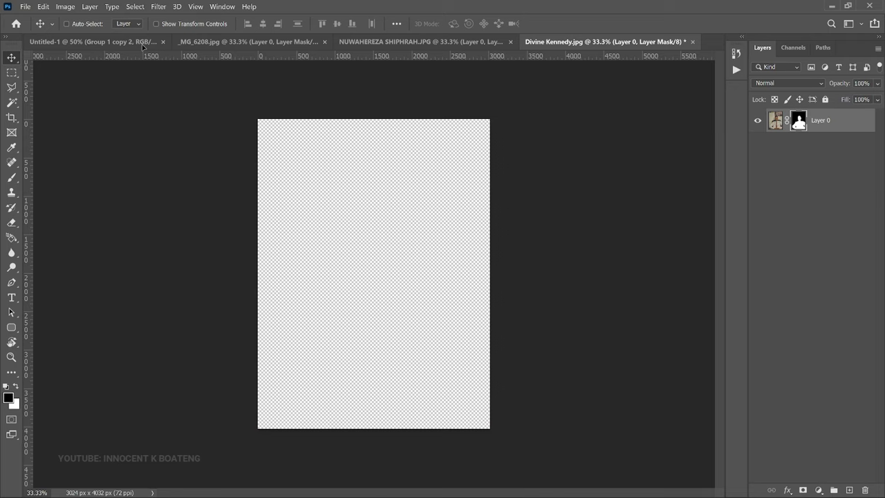
drag(143, 46, 450, 325)
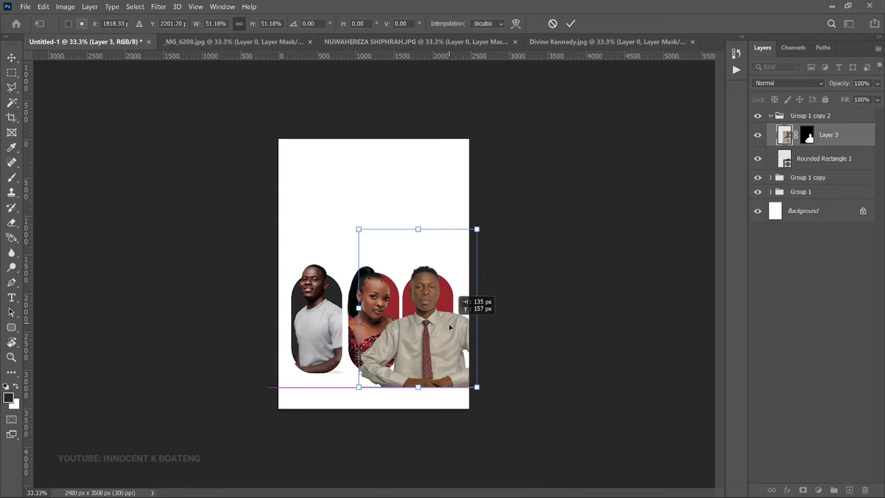
key(Return)
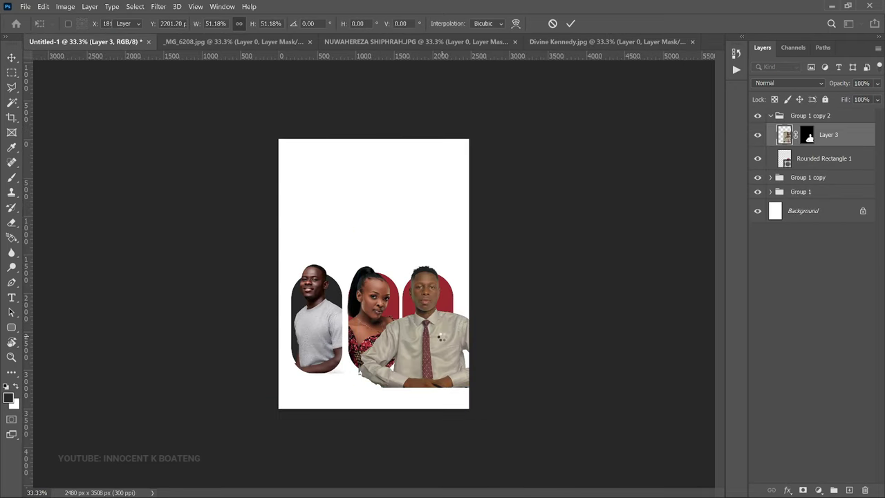
key(z)
click(440, 335)
Mask Layer 3 to the third arch by painting black outside its inverted outline
key(v)
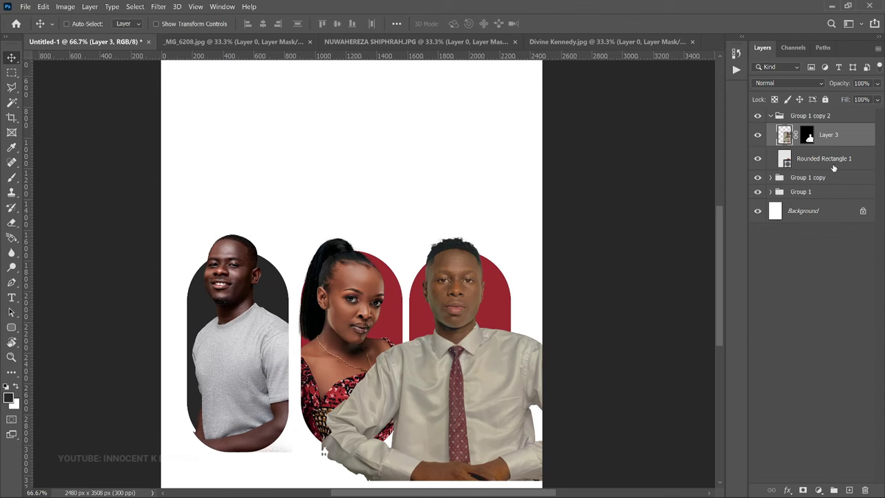
click(833, 163)
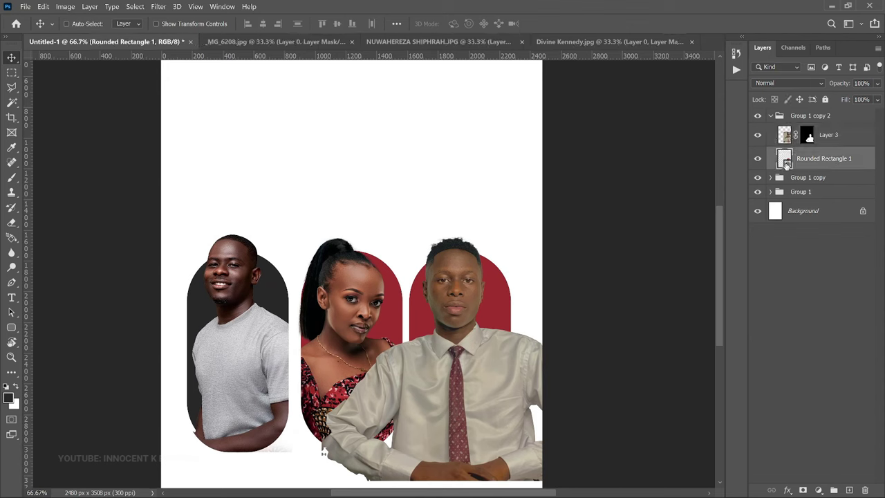
ctrl+click(785, 165)
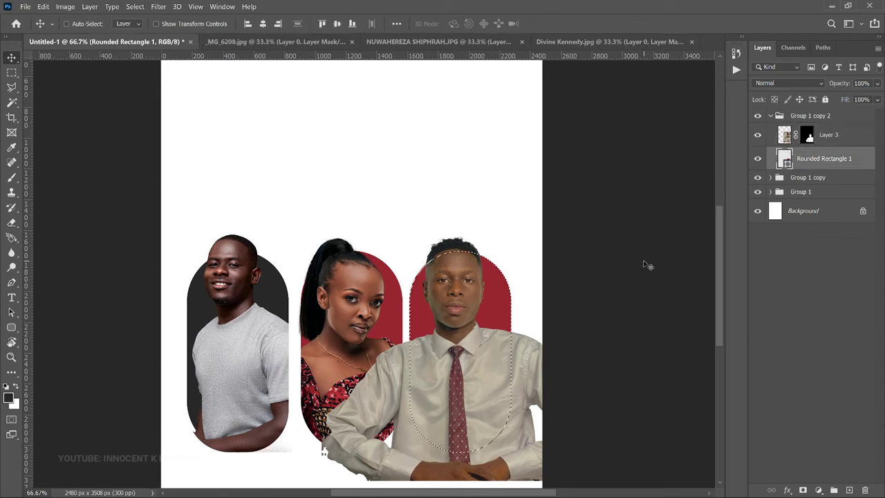
key(ctrl+shift+i)
scroll(648, 265, down, 3)
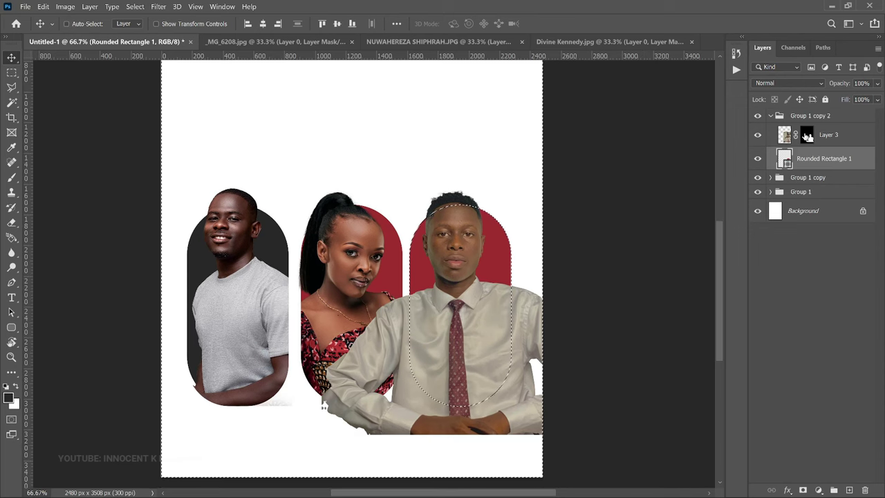
click(807, 136)
key(b)
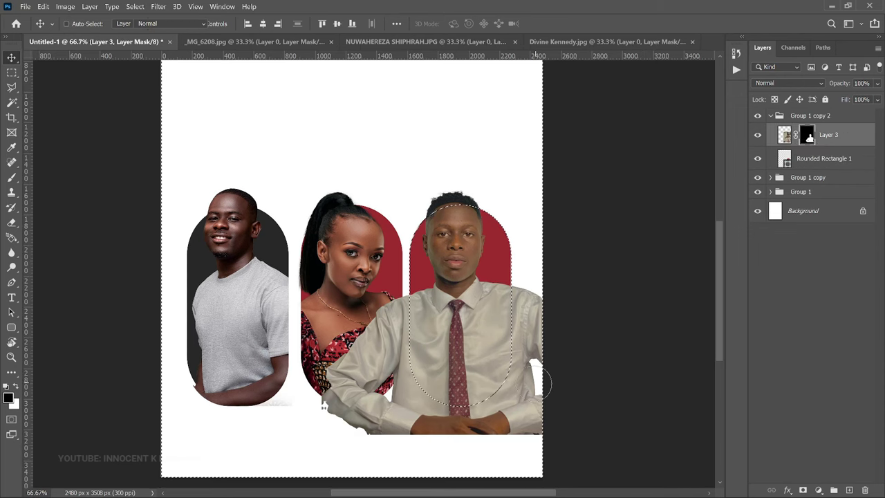
mouse_move(551, 357)
mouse_down()
mouse_move(537, 283)
mouse_move(524, 273)
mouse_move(542, 319)
mouse_move(528, 410)
mouse_move(511, 401)
mouse_move(534, 387)
mouse_up()
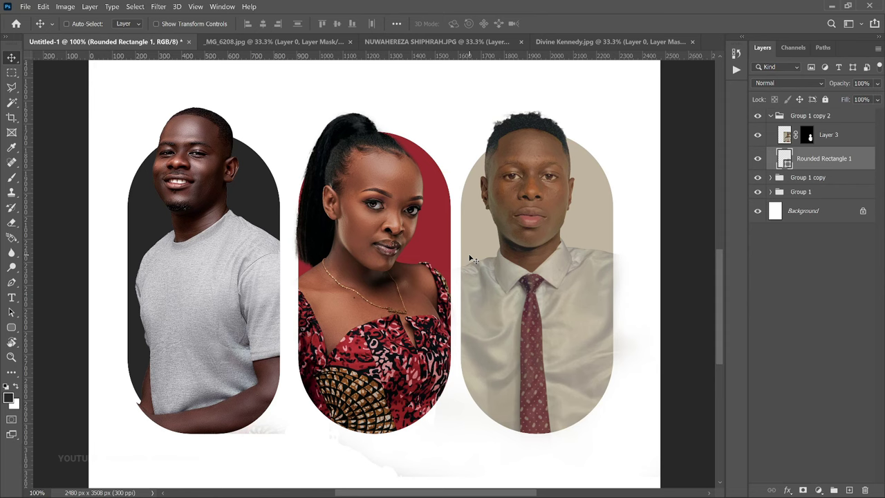
key(ctrl+minus)
key(ctrl+minus)
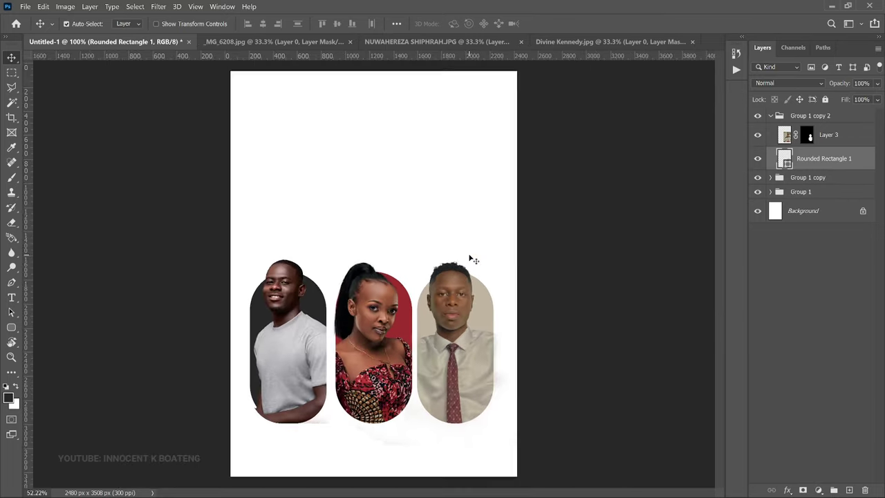
Draw a black circle with the Ellipse Tool above the three speaker frames
click(771, 115)
click(802, 118)
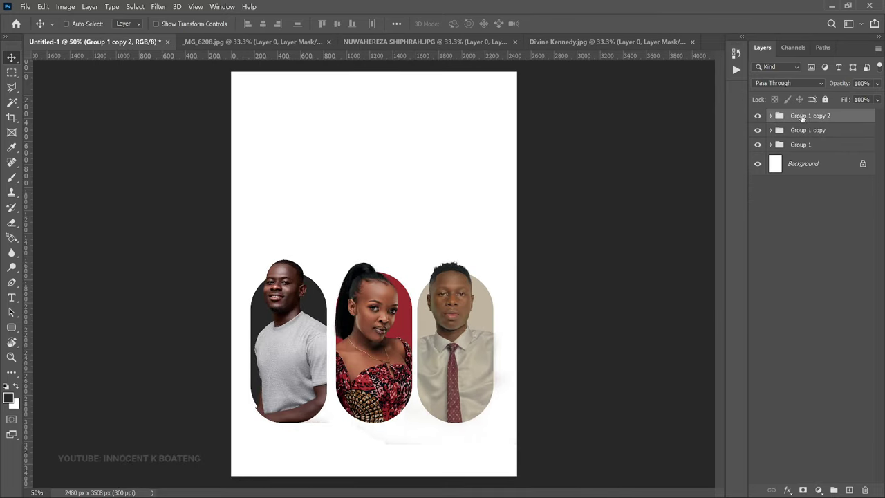
click(12, 328)
click(50, 348)
drag(324, 109, 460, 289)
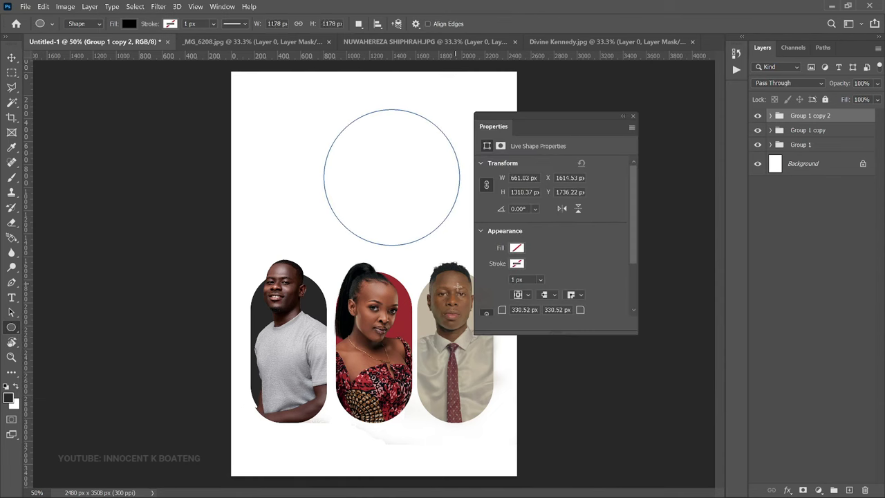
key(v)
Bring the grey-T-shirt man's _MG_6208 photo in and size it over the circle
click(252, 41)
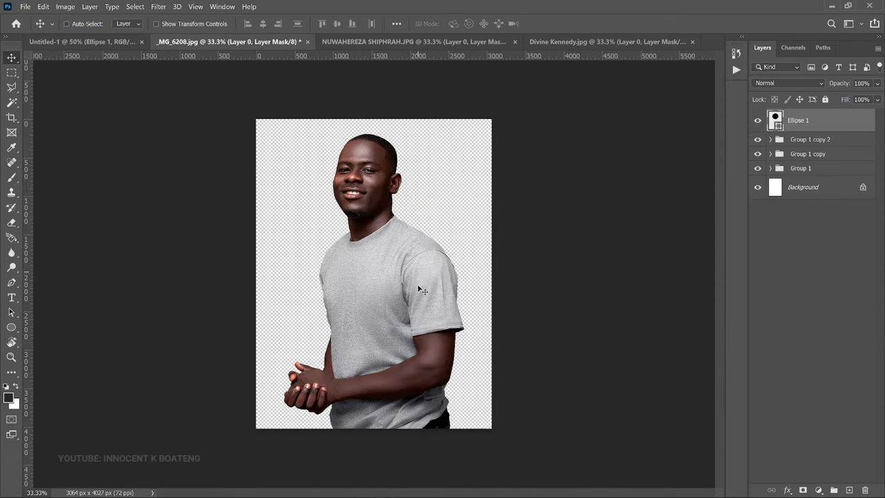
drag(404, 282, 423, 256)
key(ctrl+t)
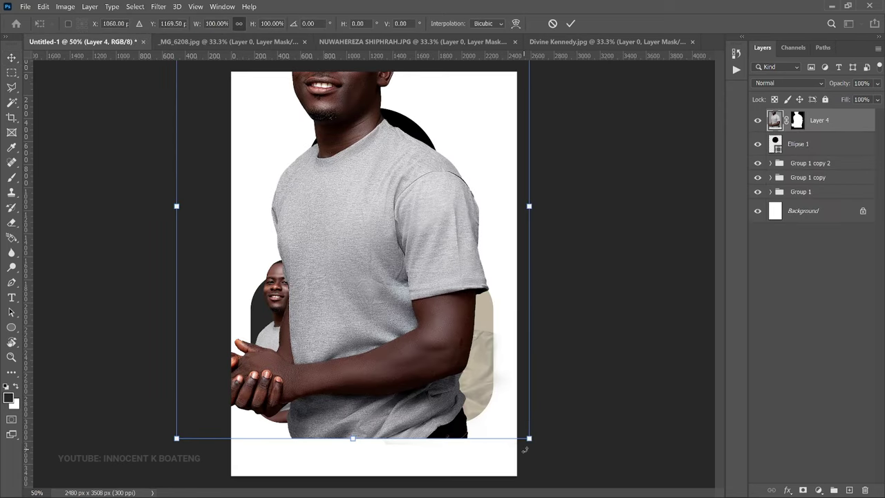
drag(525, 447, 336, 189)
key(ctrl+z)
drag(297, 159, 392, 204)
key(Return)
key(ctrl+t)
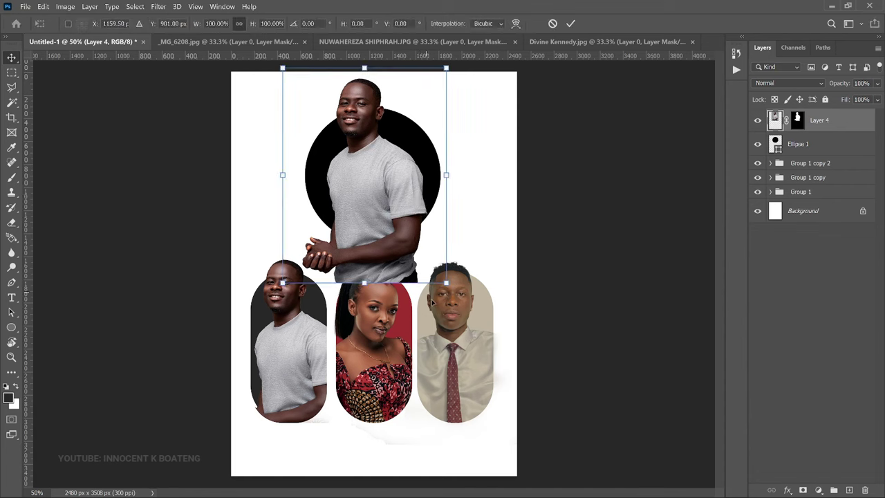
drag(446, 283, 508, 361)
key(Return)
Mask the portrait outside the circle and group photo and circle as Group 2
ctrl+click(778, 152)
click(798, 147)
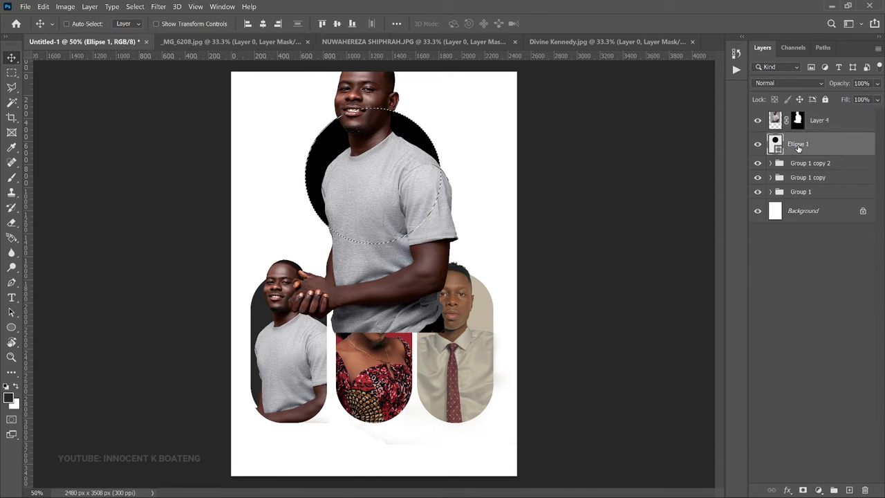
key(ctrl+shift+i)
click(798, 120)
key(b)
mouse_move(463, 226)
mouse_down()
mouse_move(457, 164)
mouse_move(449, 242)
mouse_move(391, 307)
mouse_move(423, 324)
mouse_move(449, 249)
mouse_move(389, 290)
mouse_move(387, 332)
mouse_move(332, 262)
mouse_up()
key(ctrl+d)
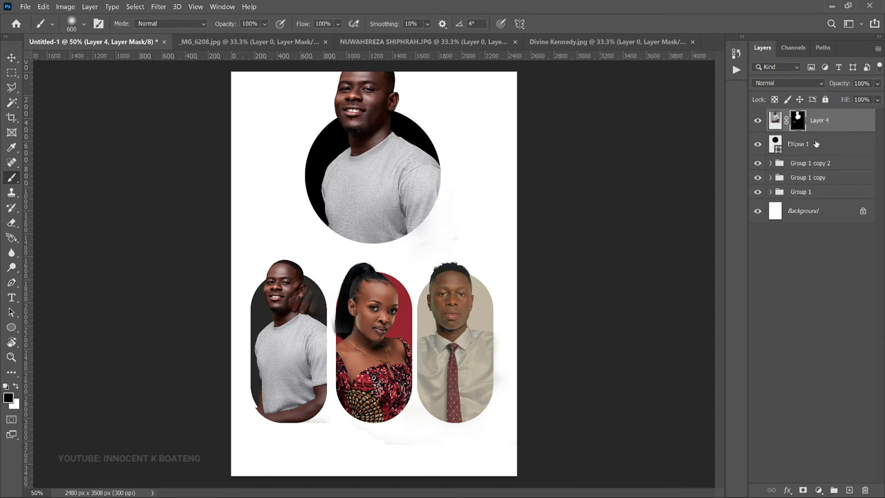
shift+click(816, 143)
key(ctrl+g)
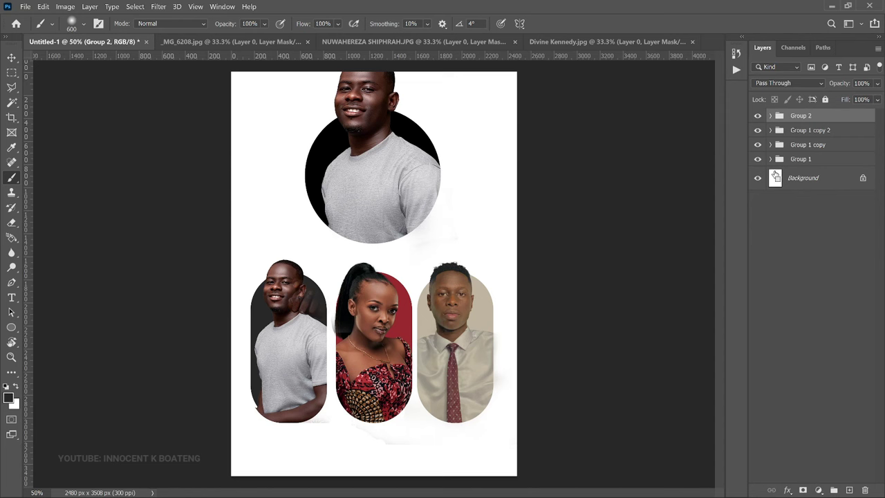
Scale Group 2 down and move it toward the three speaker frames
key(ctrl+t)
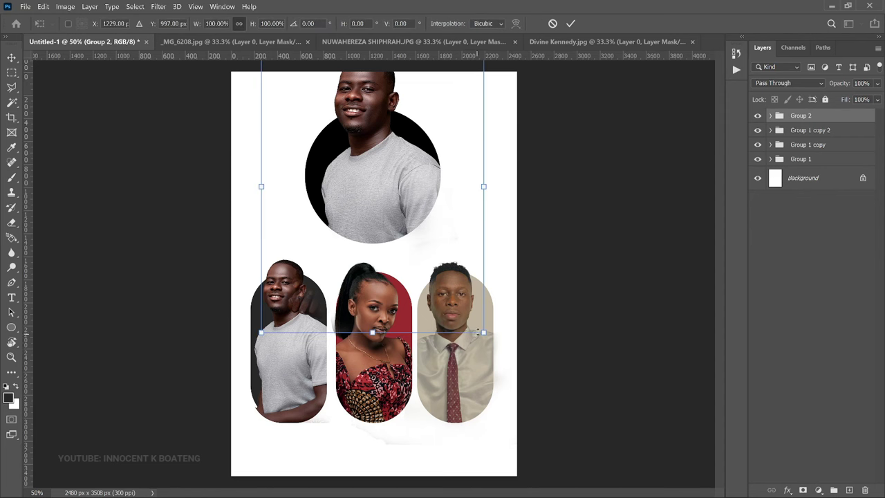
drag(483, 332, 431, 261)
drag(395, 184, 409, 206)
key(Return)
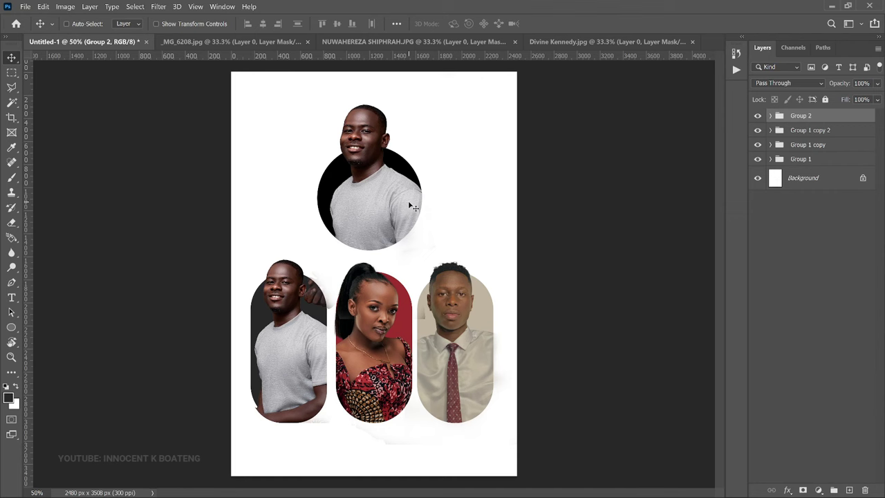
Enlarge the featured photo Layer 4 within the circle
right_click(410, 192)
key(Escape)
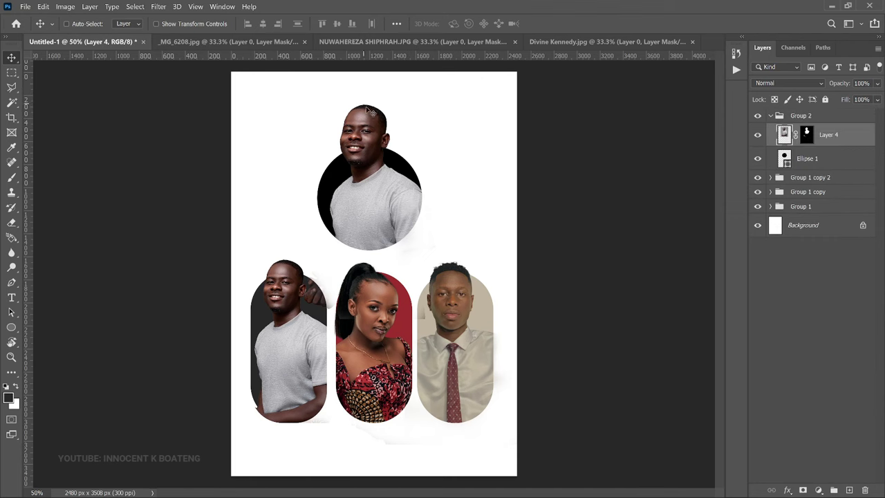
key(ctrl+t)
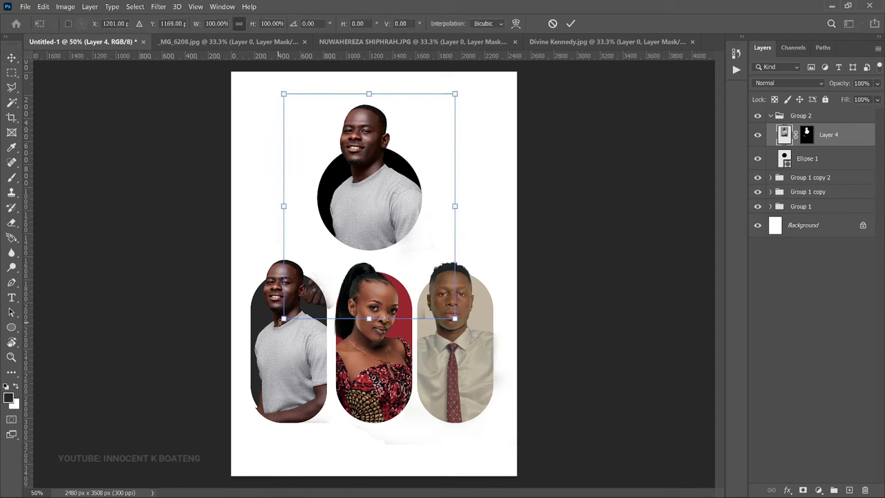
drag(283, 318, 273, 332)
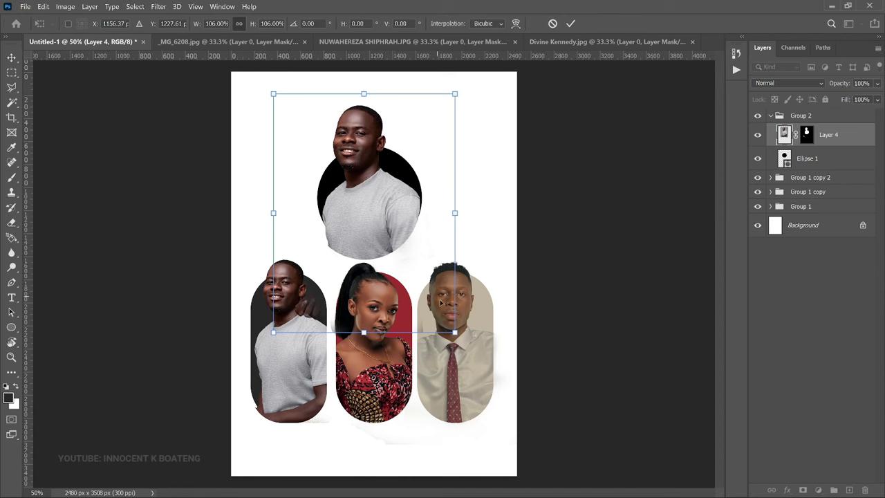
drag(455, 333, 465, 338)
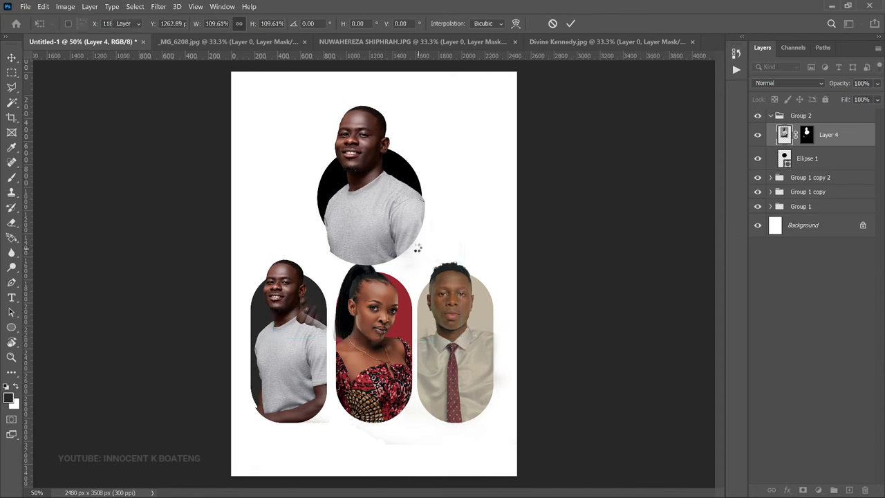
Reload the circle selection, invert it and brush Layer 4's mask to hide the shirt below
ctrl+click(785, 164)
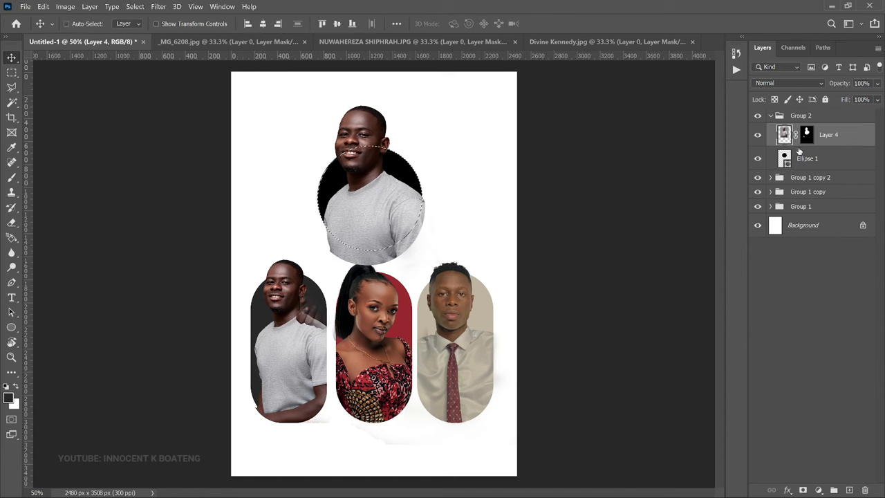
key(ctrl+shift+i)
click(799, 137)
key(b)
mouse_move(450, 192)
mouse_down()
mouse_move(415, 242)
mouse_move(354, 269)
mouse_move(332, 250)
mouse_move(311, 313)
mouse_up()
key(ctrl+d)
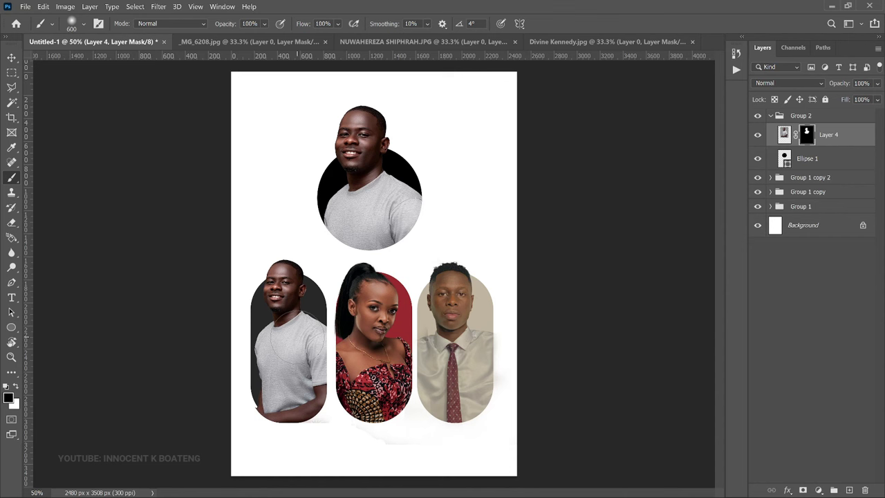
Open the Guest Speakers SDST 2024 WhatsApp reference image and compare it with the Untitled-1 layout
key(ctrl+o)
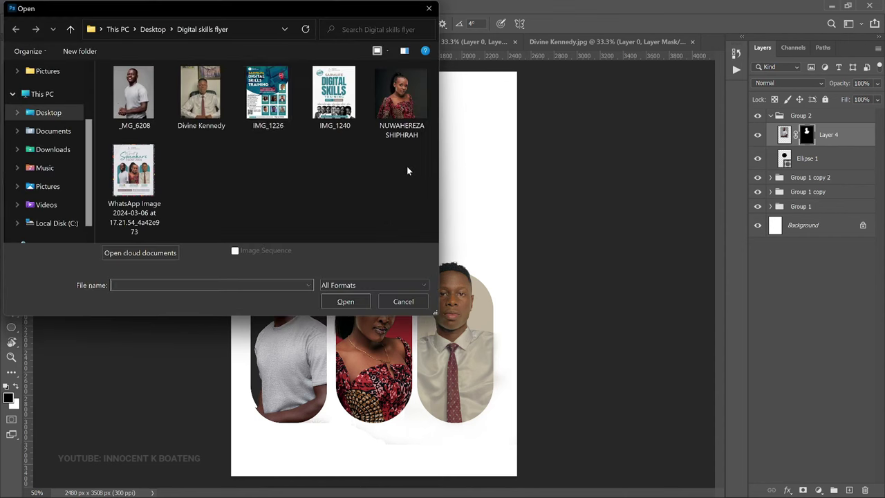
double_click(141, 185)
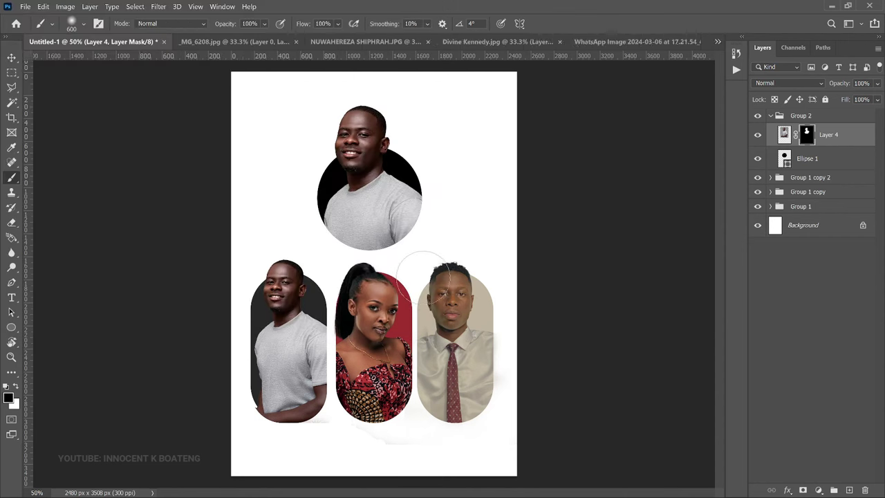
key(v)
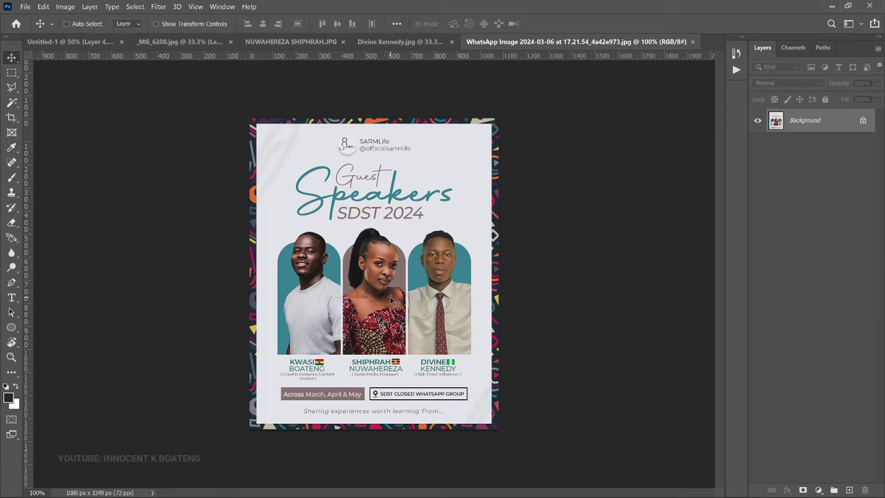
click(55, 43)
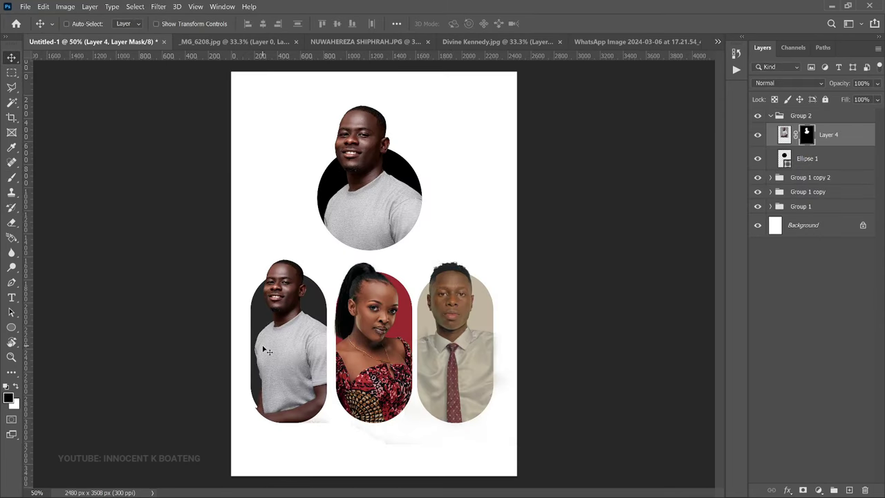
click(639, 42)
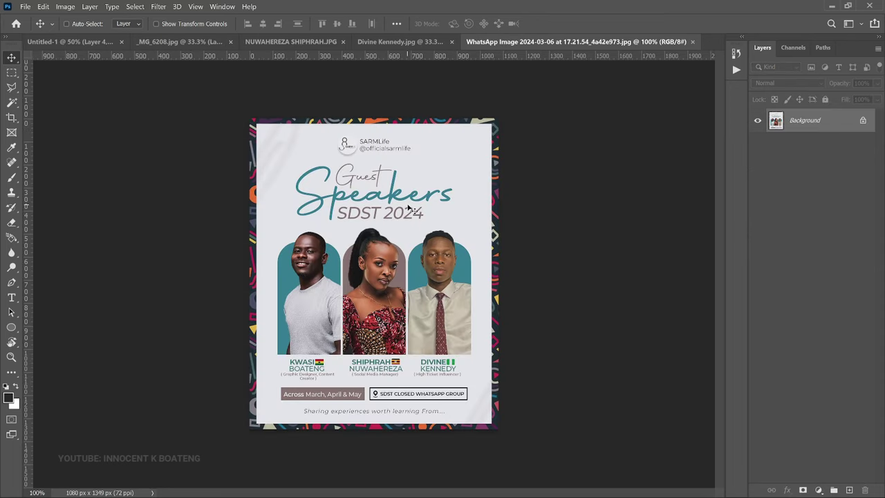